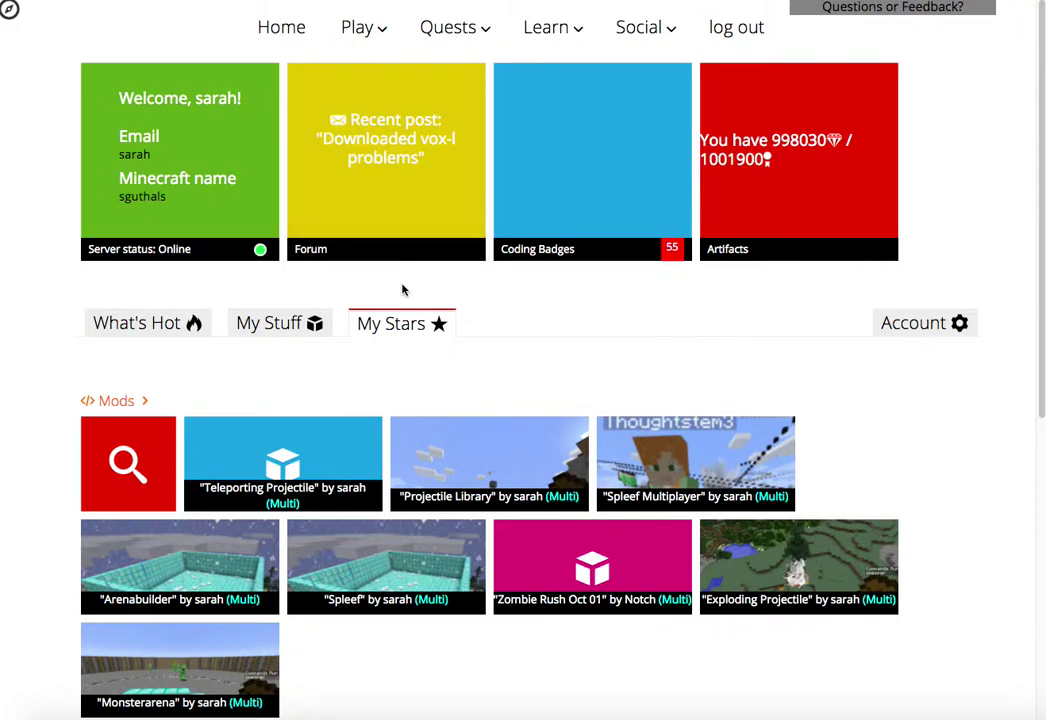
Step: Create a new schematic named YouTube_Tutorial_Schematic and open it for block editing
left_click(375, 32)
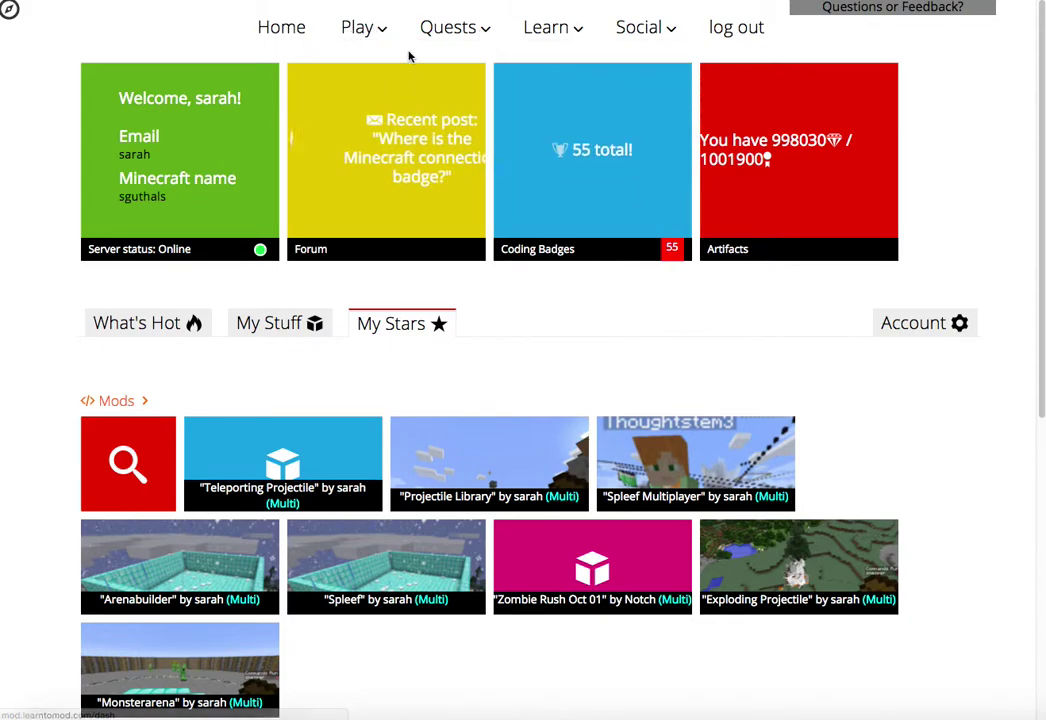
left_click(401, 90)
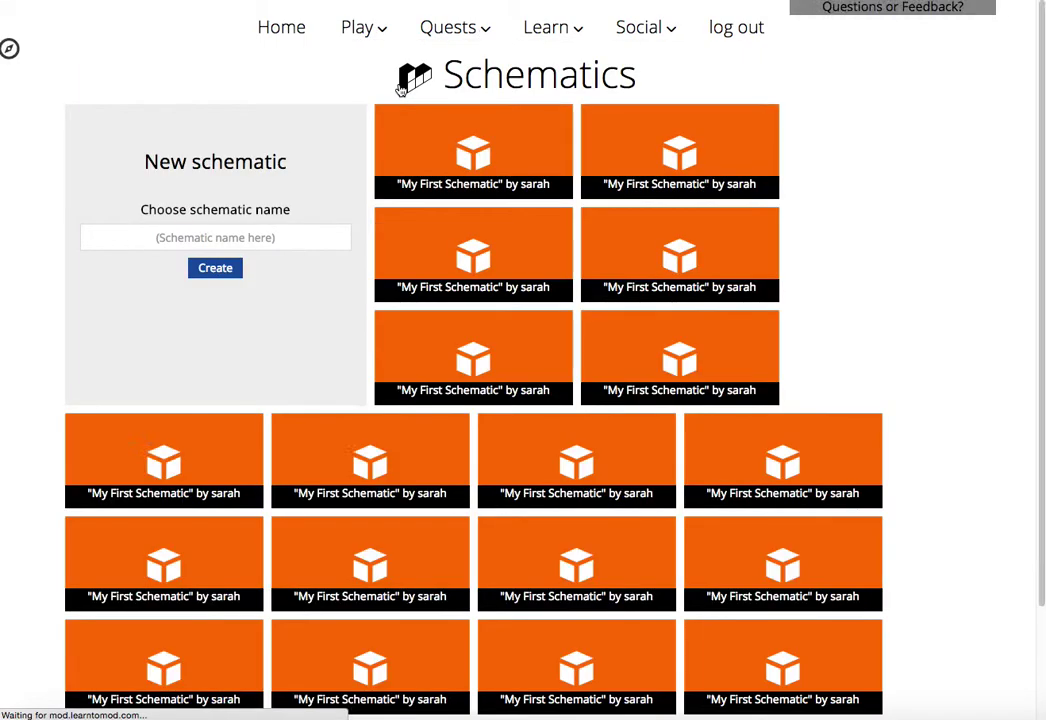
left_click(240, 237)
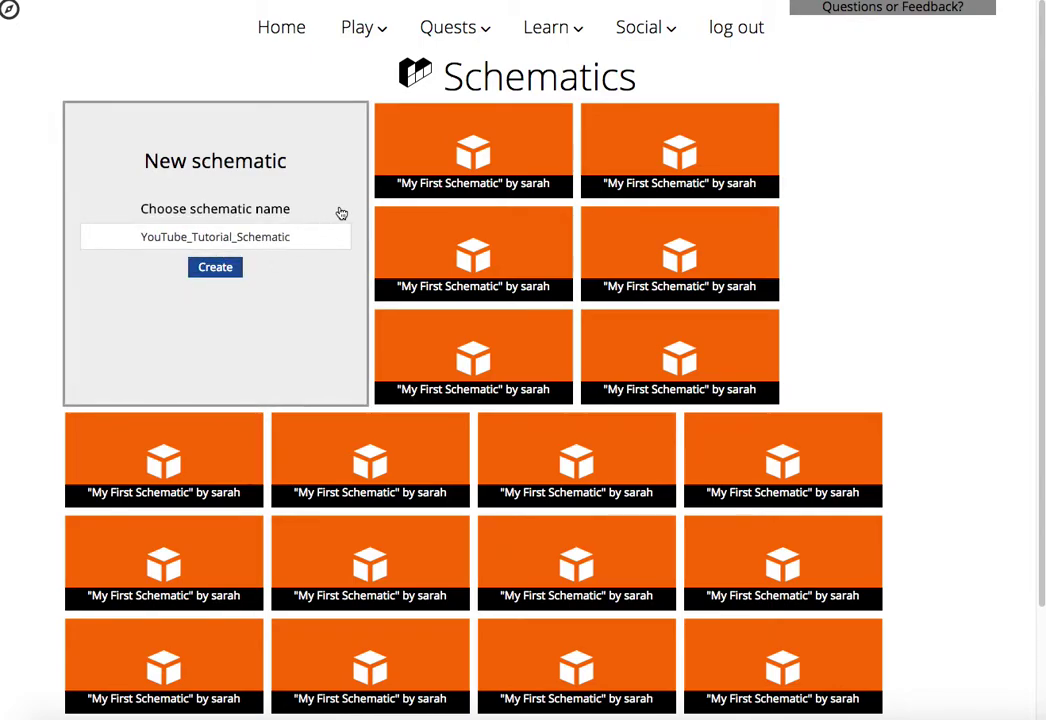
left_click(463, 135)
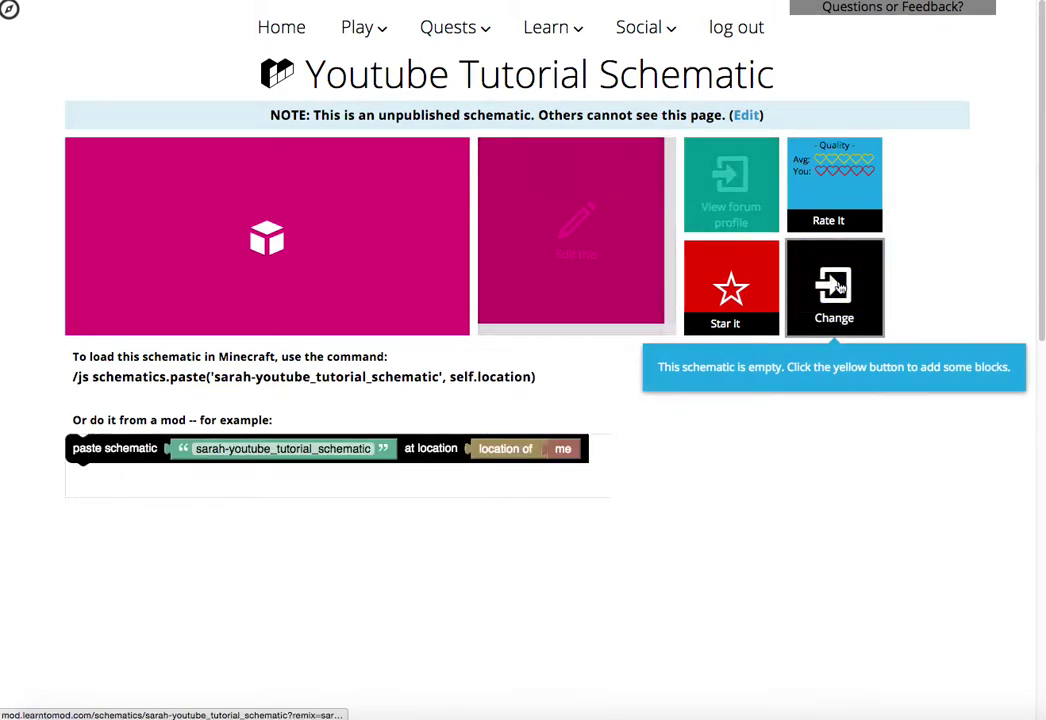
left_click(840, 287)
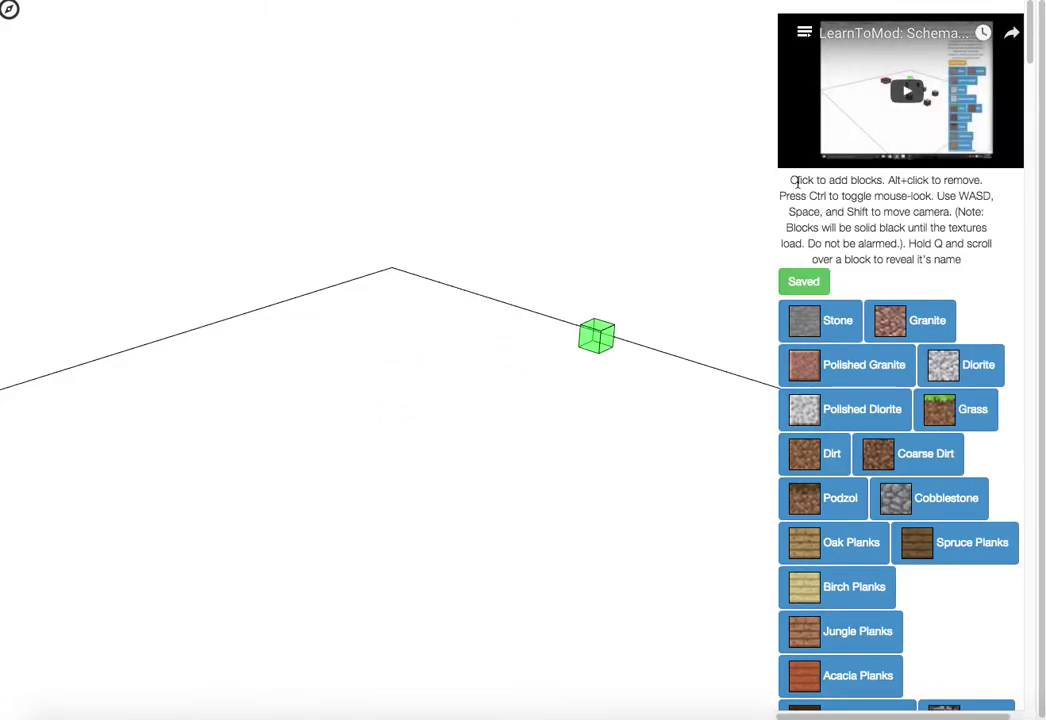
Step: Place three Stone blocks side by side in a row on the empty build area
left_click(418, 415)
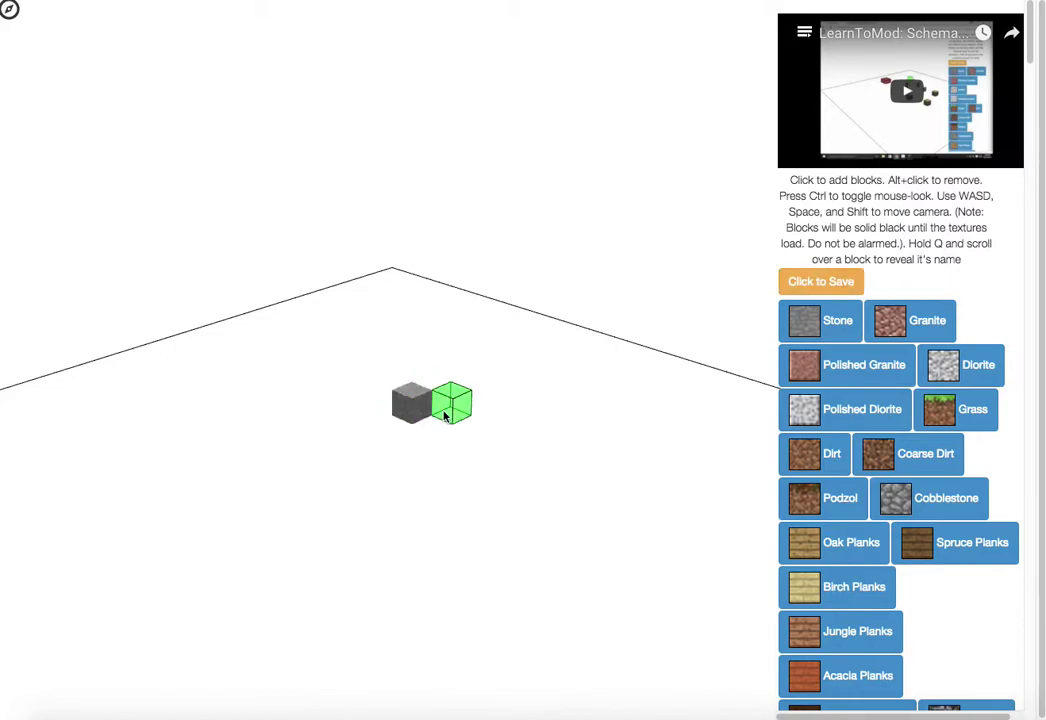
left_click(454, 415)
left_click(493, 418)
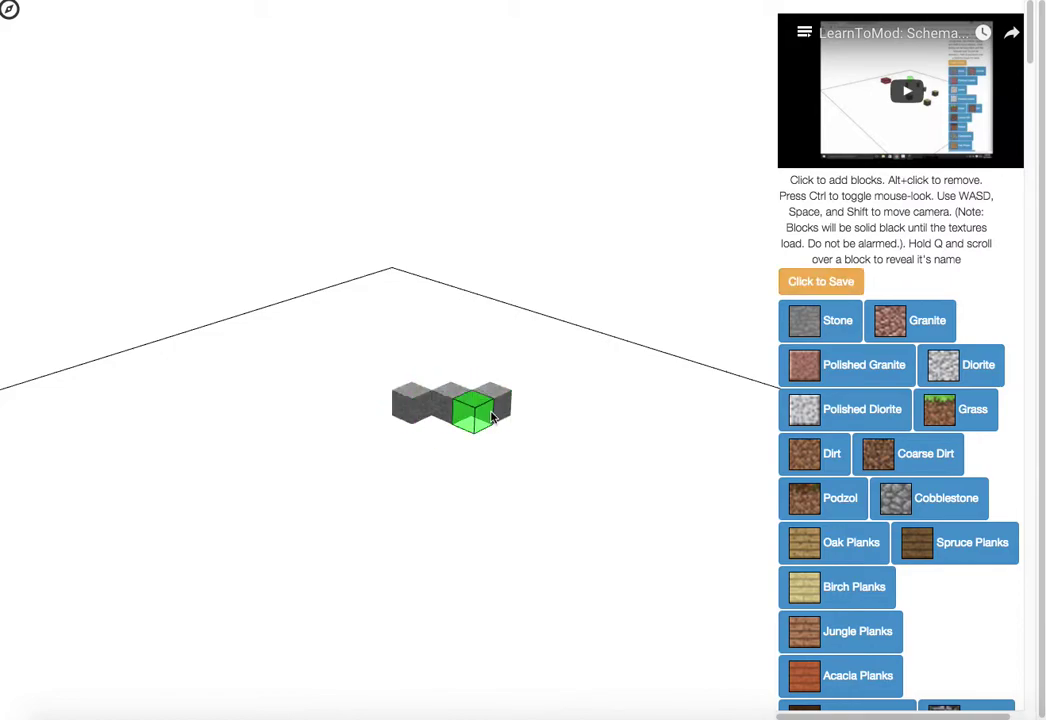
Step: Remove all three Stone blocks from the build area
left_click(492, 406, "alt")
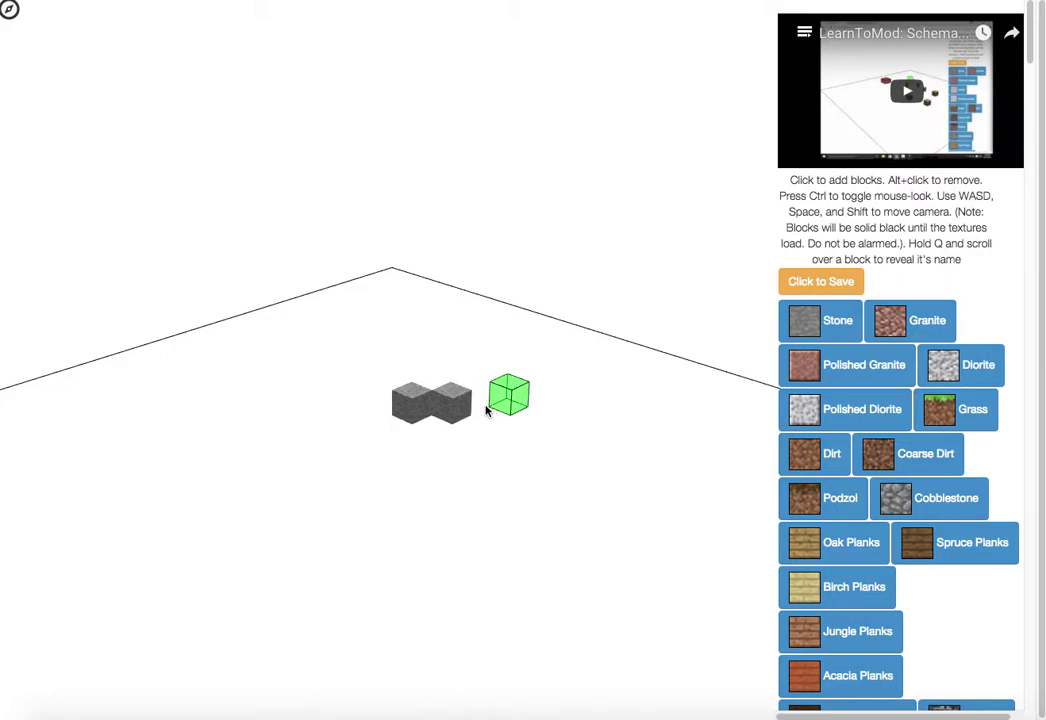
left_click(455, 402, "alt")
left_click(413, 410, "alt")
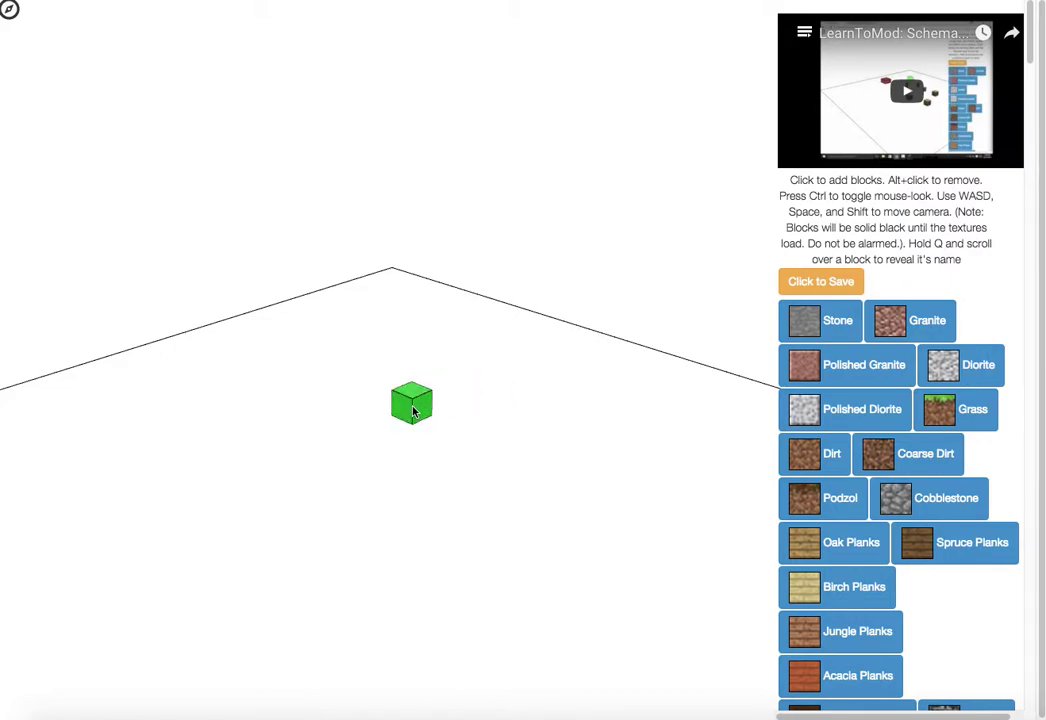
Step: Examine the empty build area from different distances, sides, heights and viewing angles
key("w")
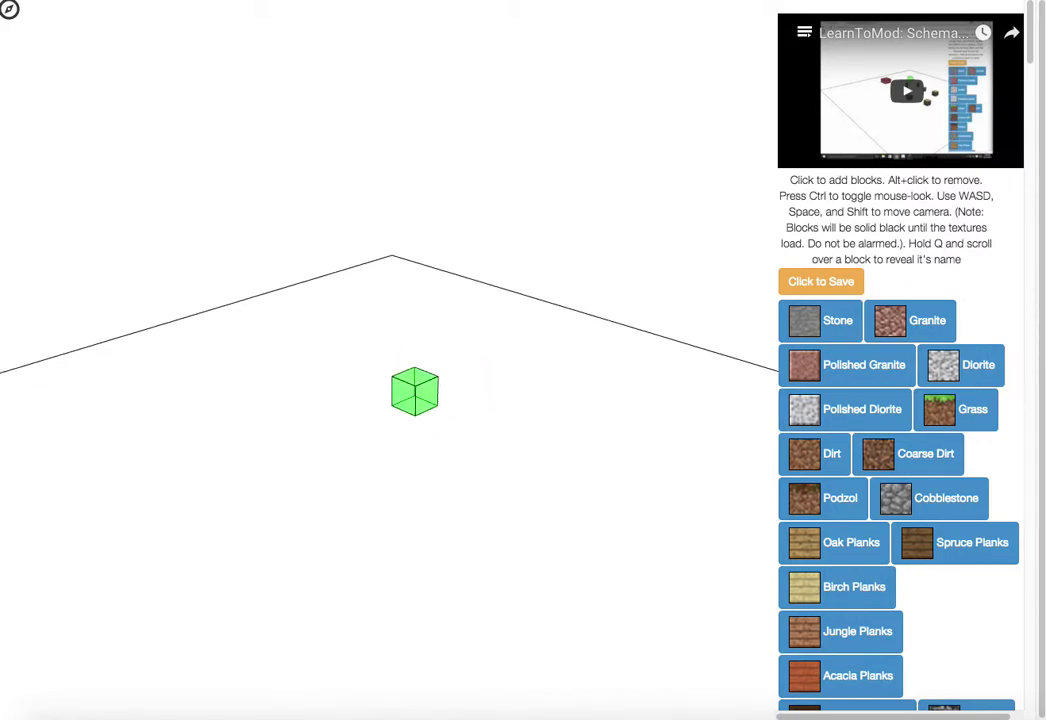
key("s")
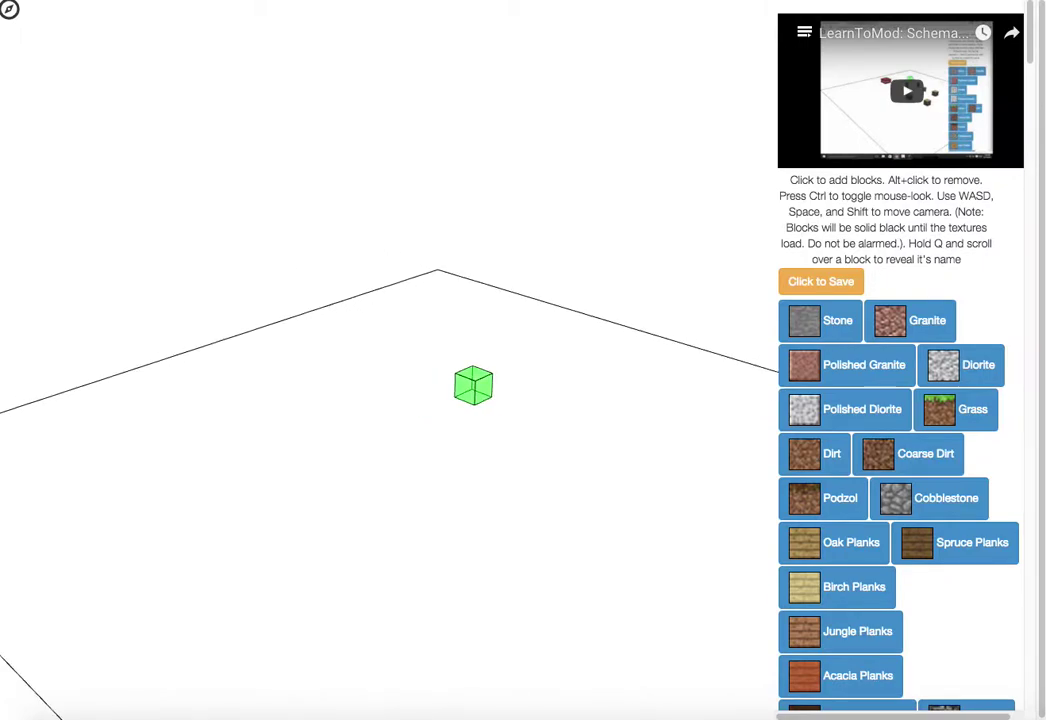
key("a")
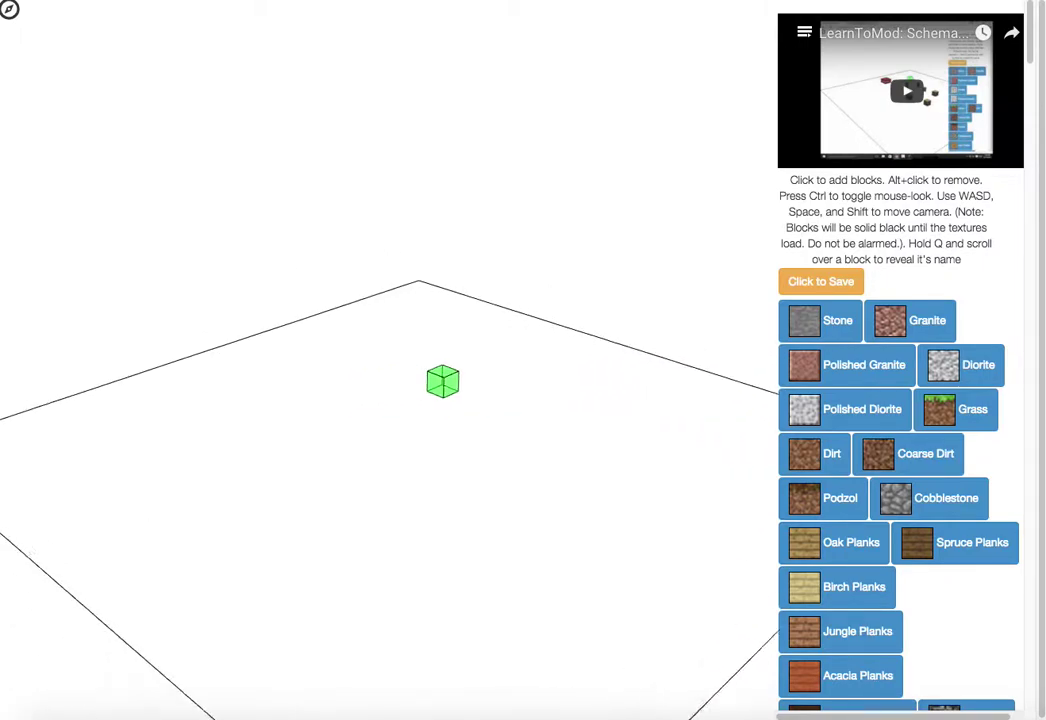
key("w")
key("s")
key("d")
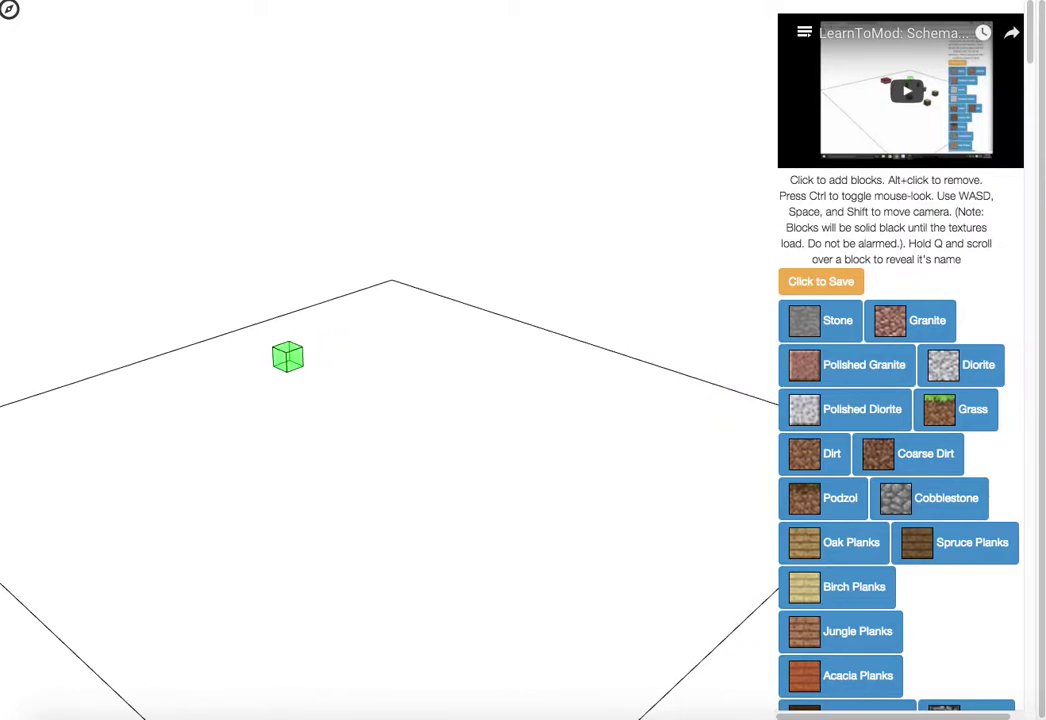
key("a")
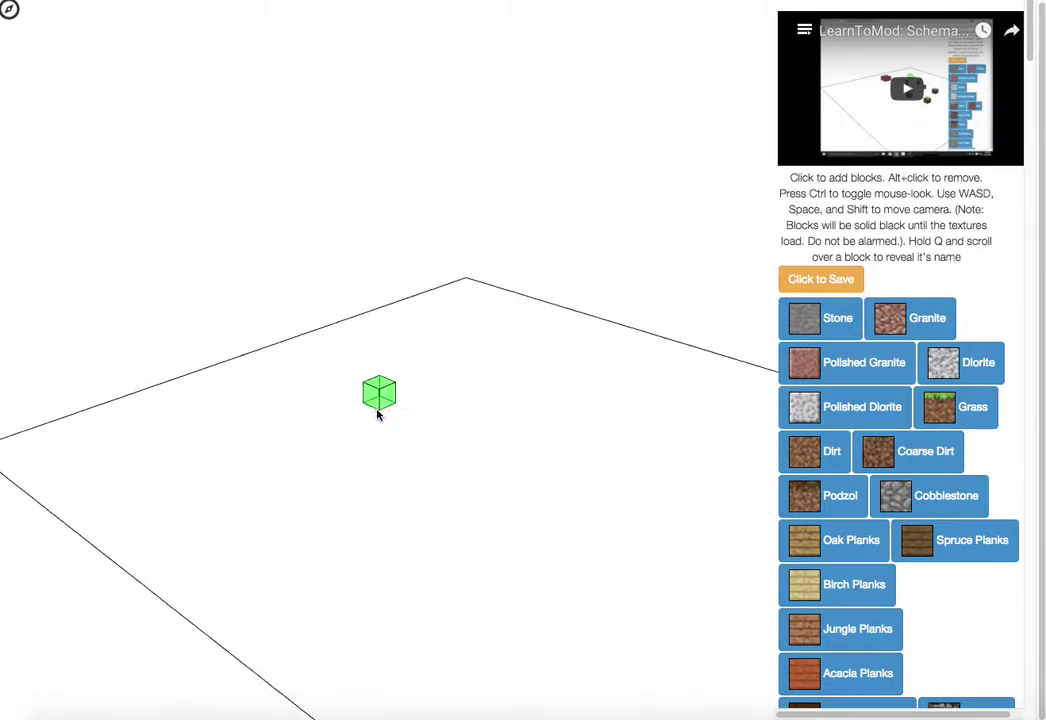
key("shift")
key("space")
key("shift")
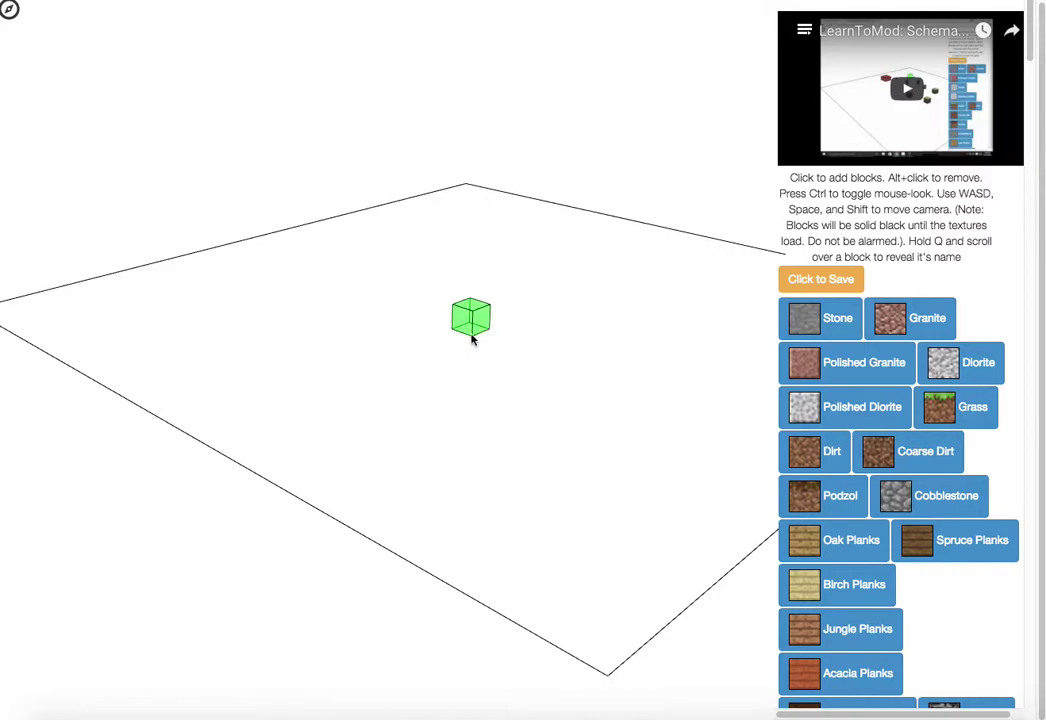
key("ctrl")
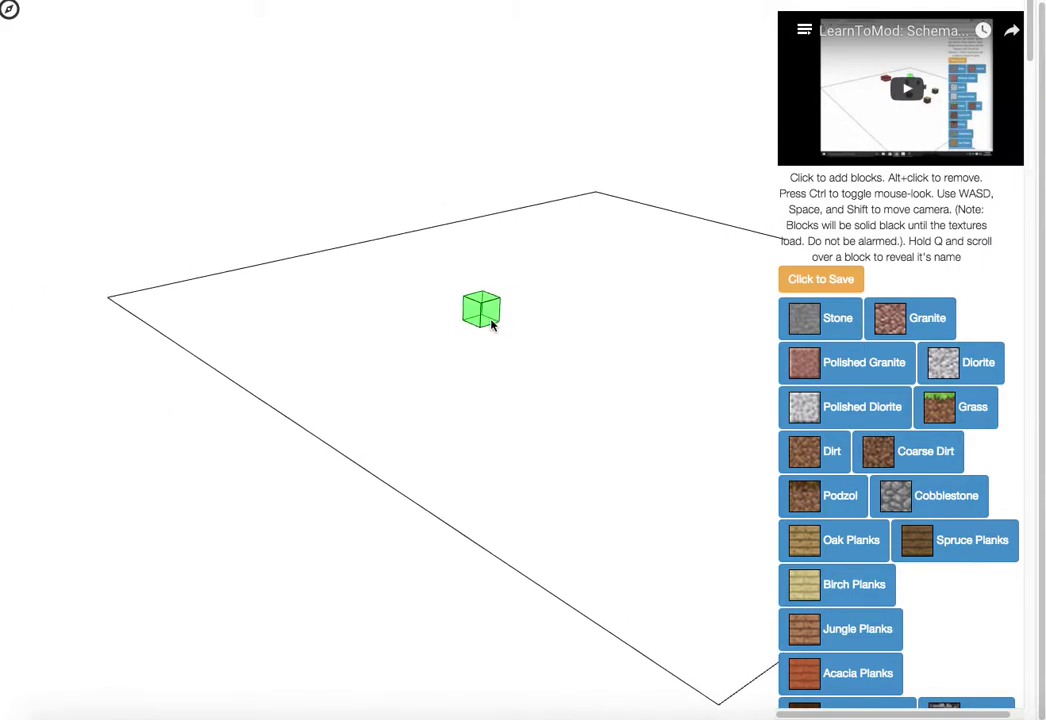
key("a")
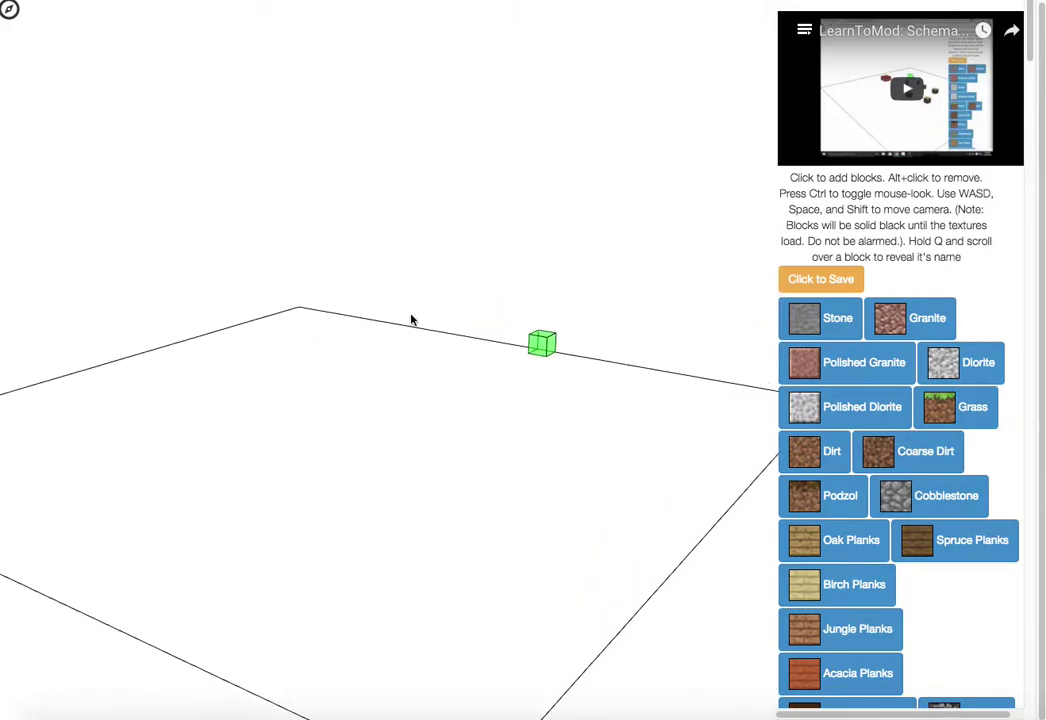
key("s")
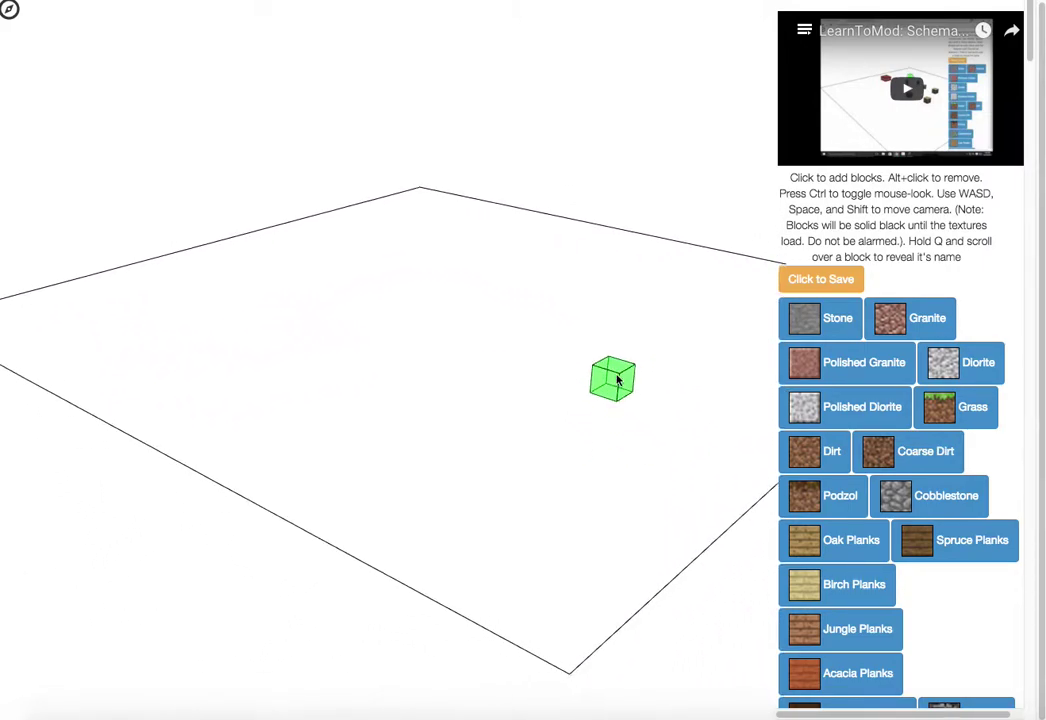
key("ctrl")
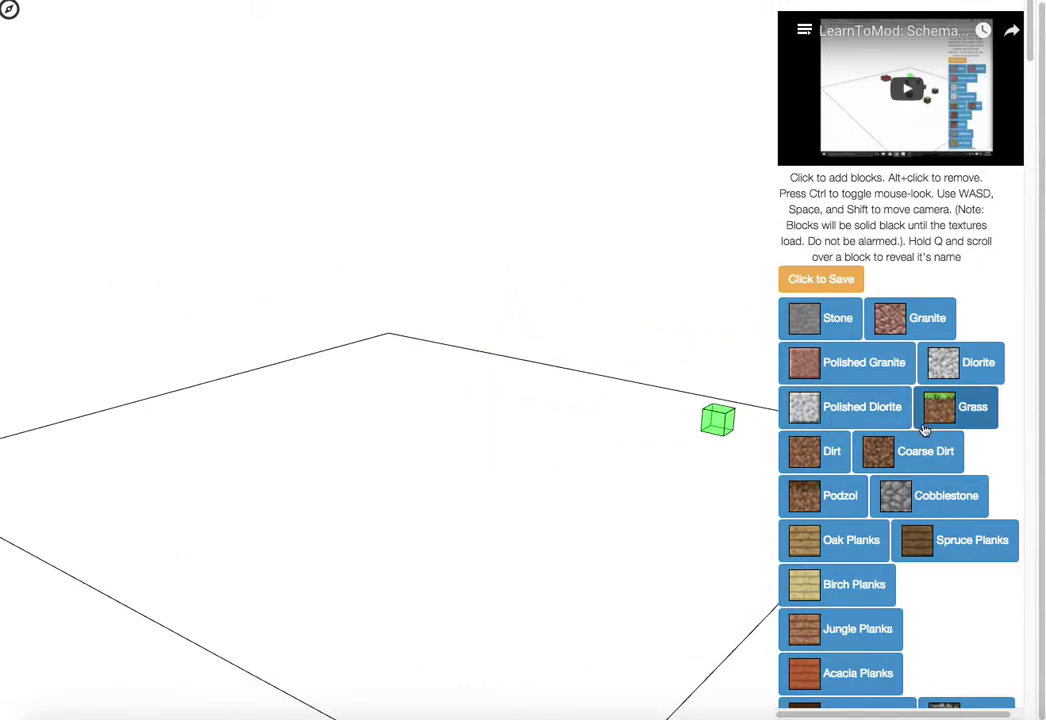
Step: Build a flat rectangular platform, one block thick, out of Double Brick Slab blocks
scroll(927, 425, "down", 12)
scroll(925, 430, "down", 15)
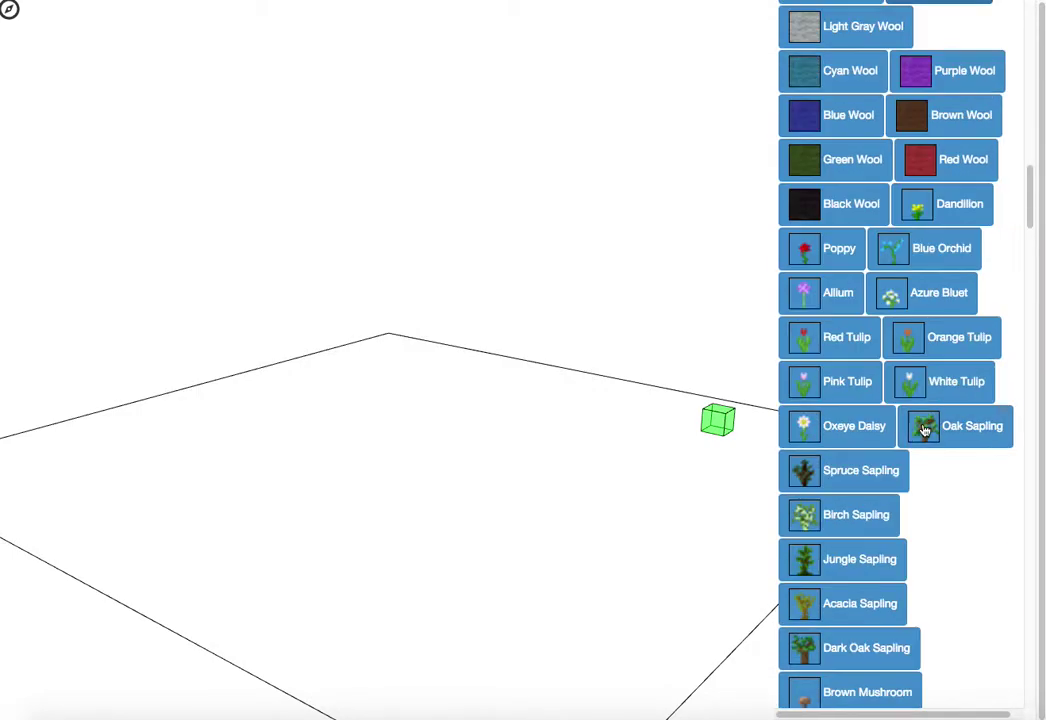
scroll(925, 430, "down", 2)
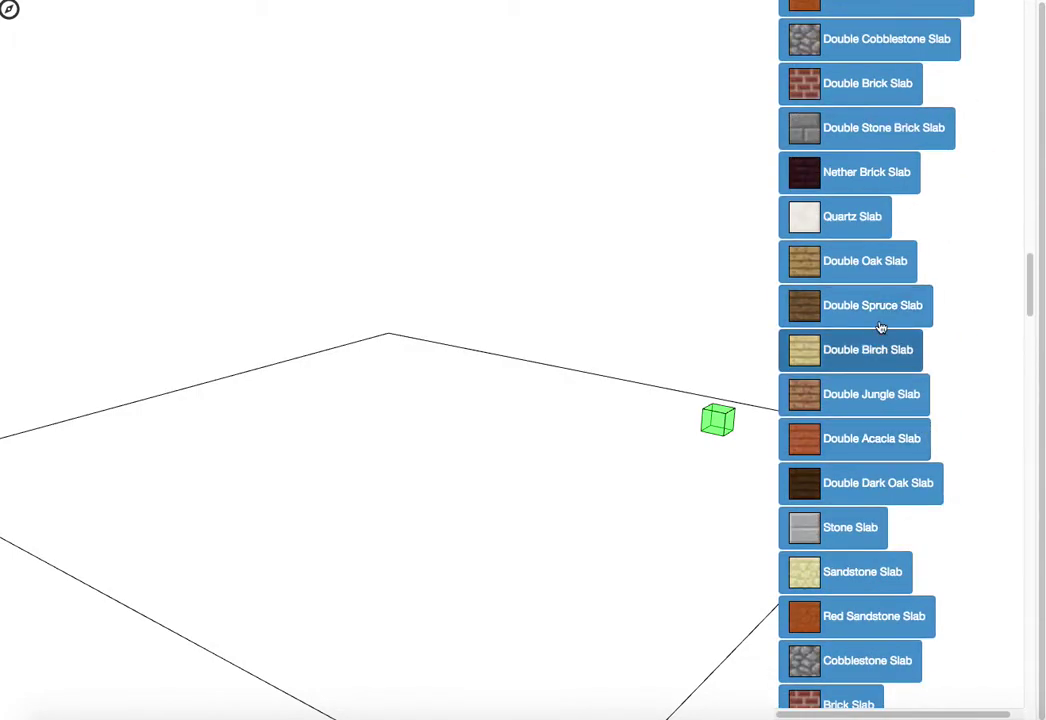
left_click(806, 83)
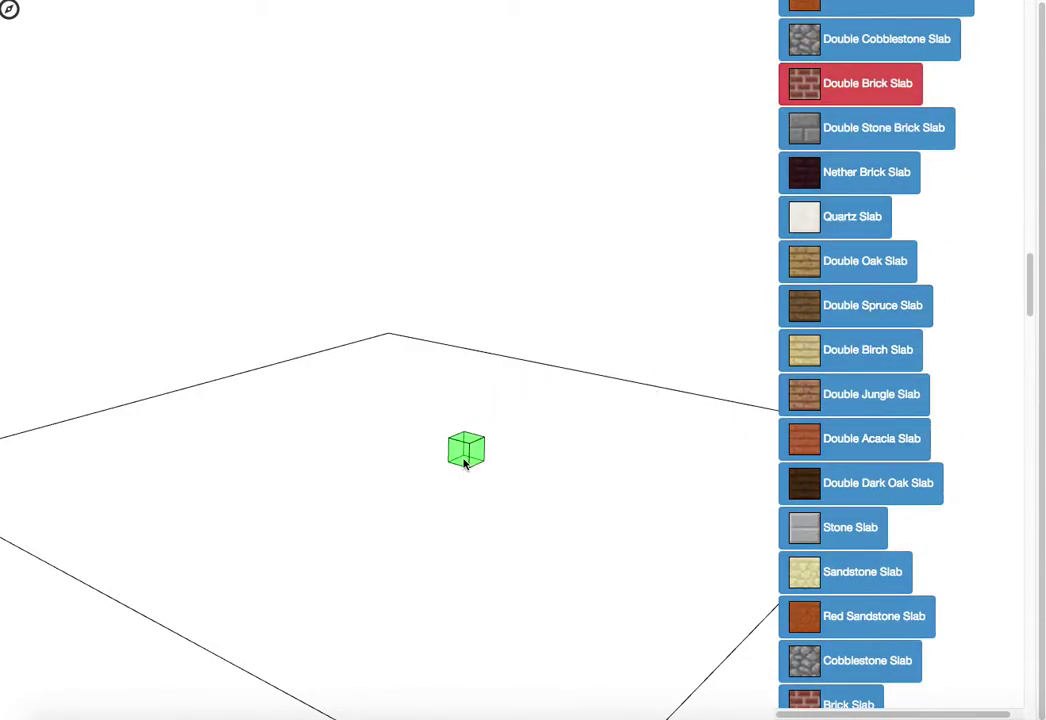
left_click(464, 462)
left_click(480, 455)
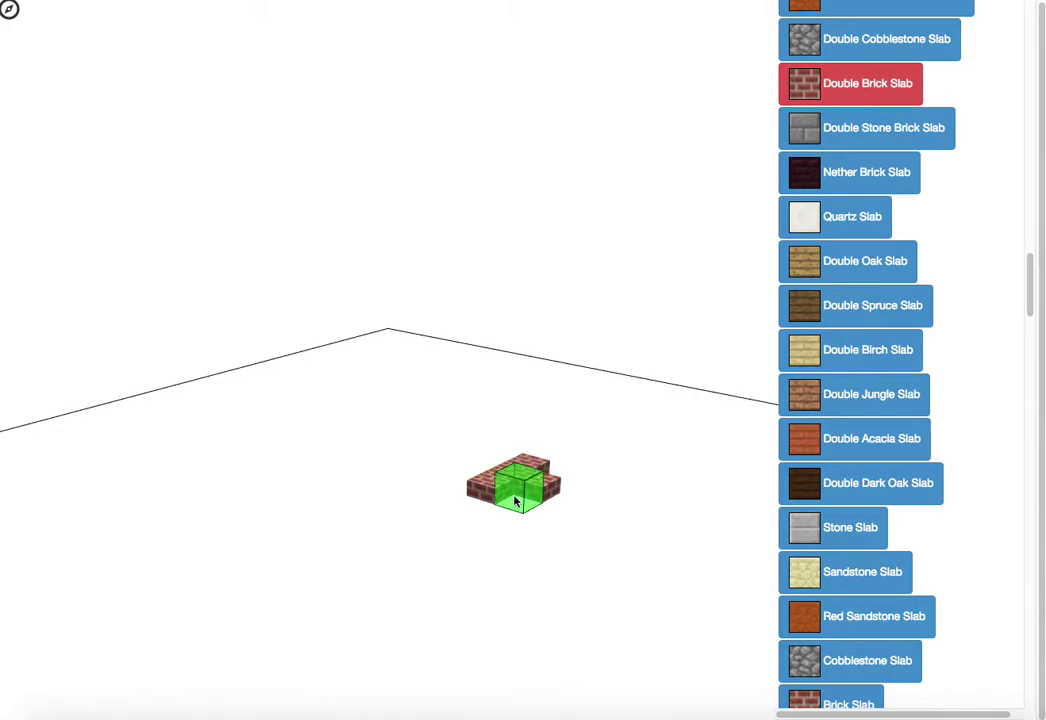
left_click(547, 485)
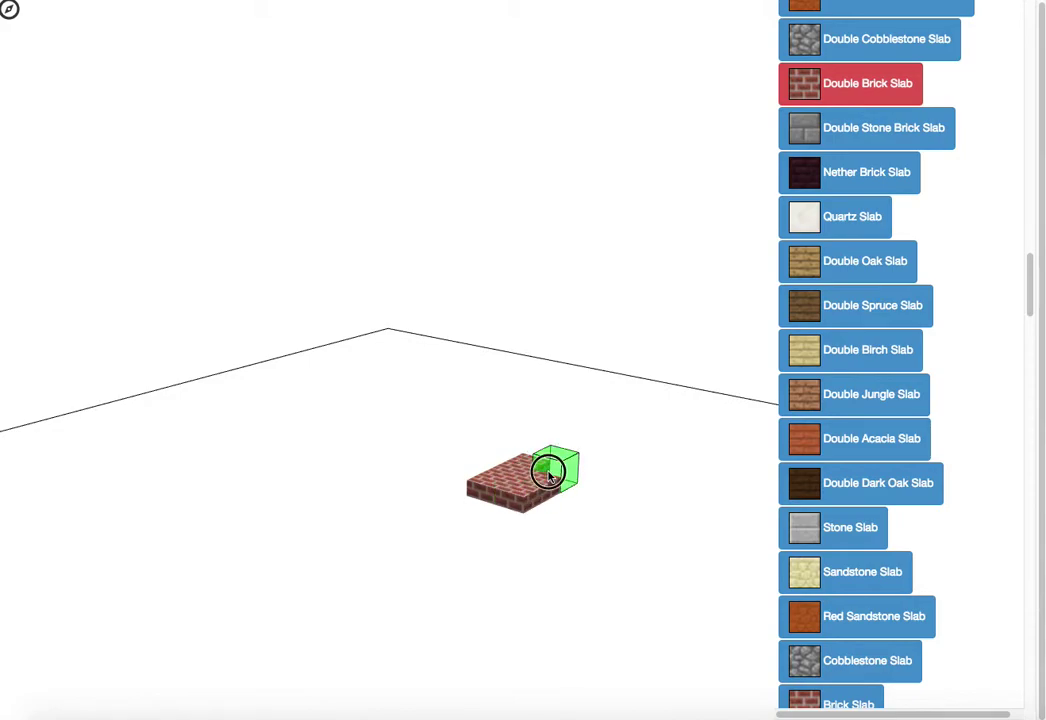
left_click(466, 494)
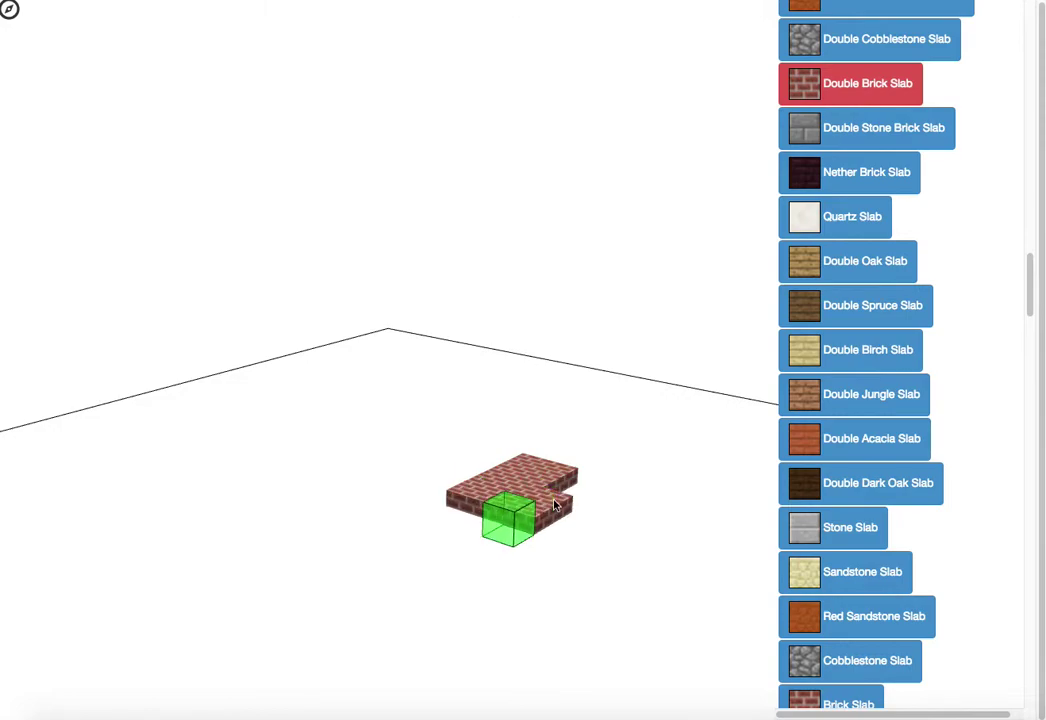
left_click(565, 493)
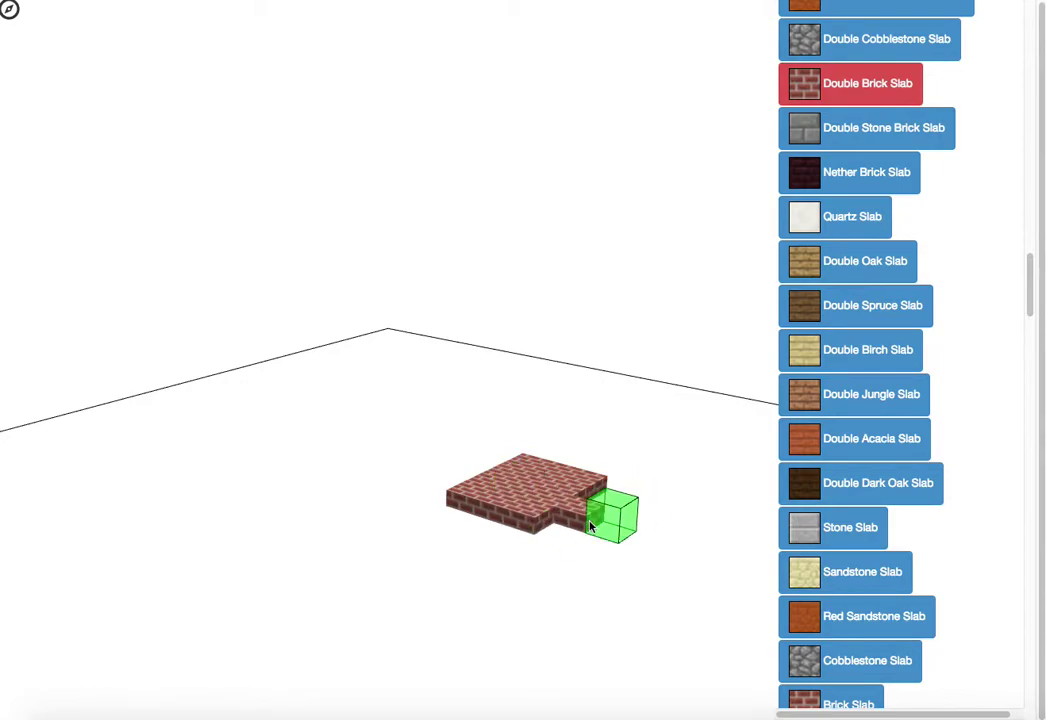
left_click(578, 517)
Step: Place a straight row of six Brown Mushroom blocks alongside the brick platform's near edge
scroll(801, 489, "up", 5)
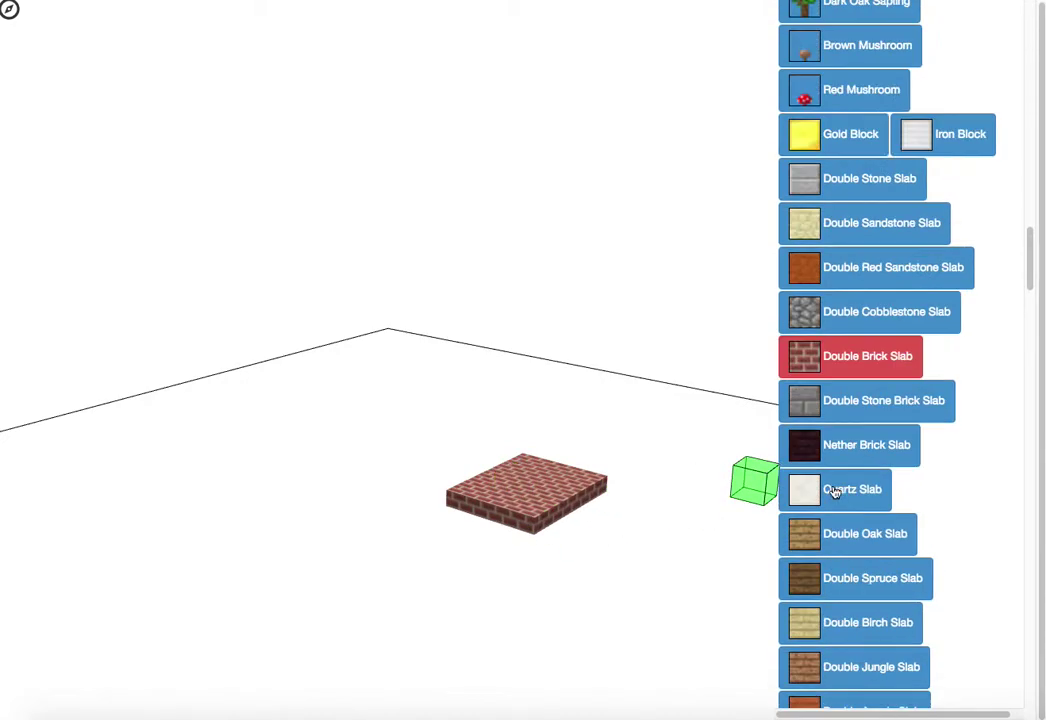
left_click(800, 240)
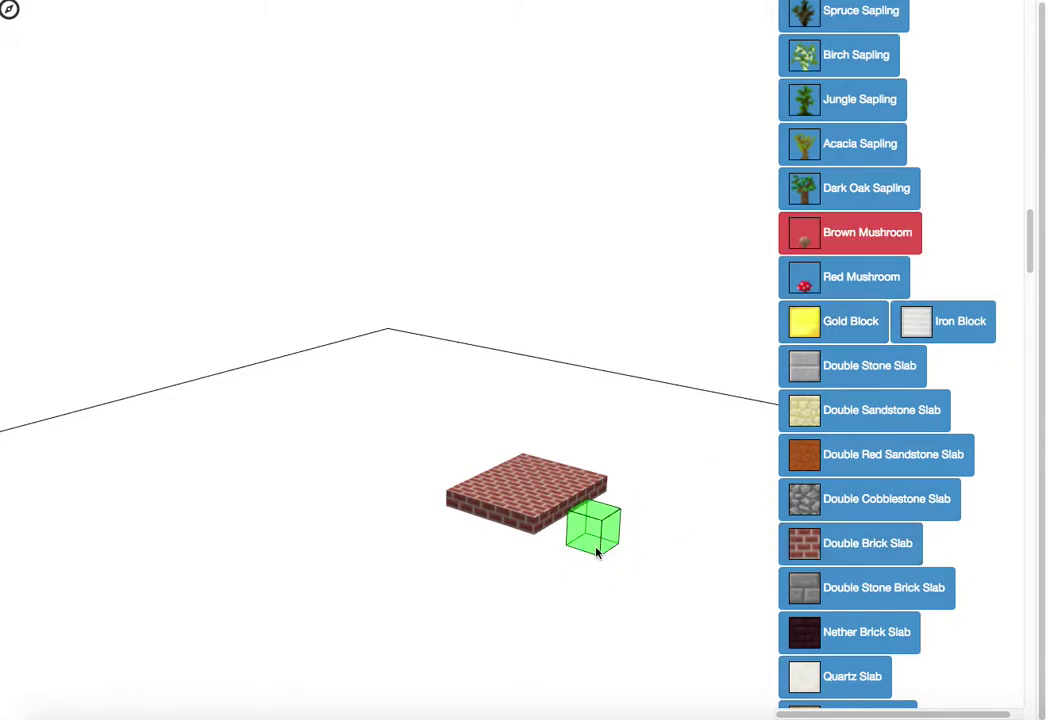
left_click(603, 548)
left_click(653, 517)
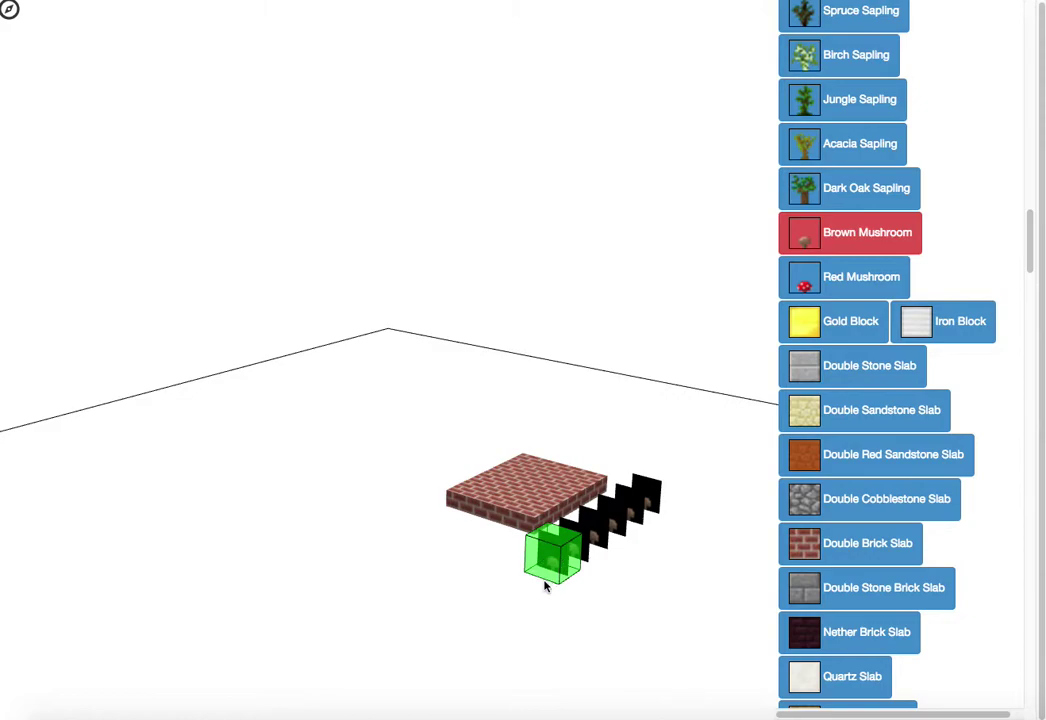
left_click(545, 587)
Step: Place a row of six Spruce Sapling blocks directly beside the mushroom row, on the side away from the platform
scroll(848, 435, "up", 3)
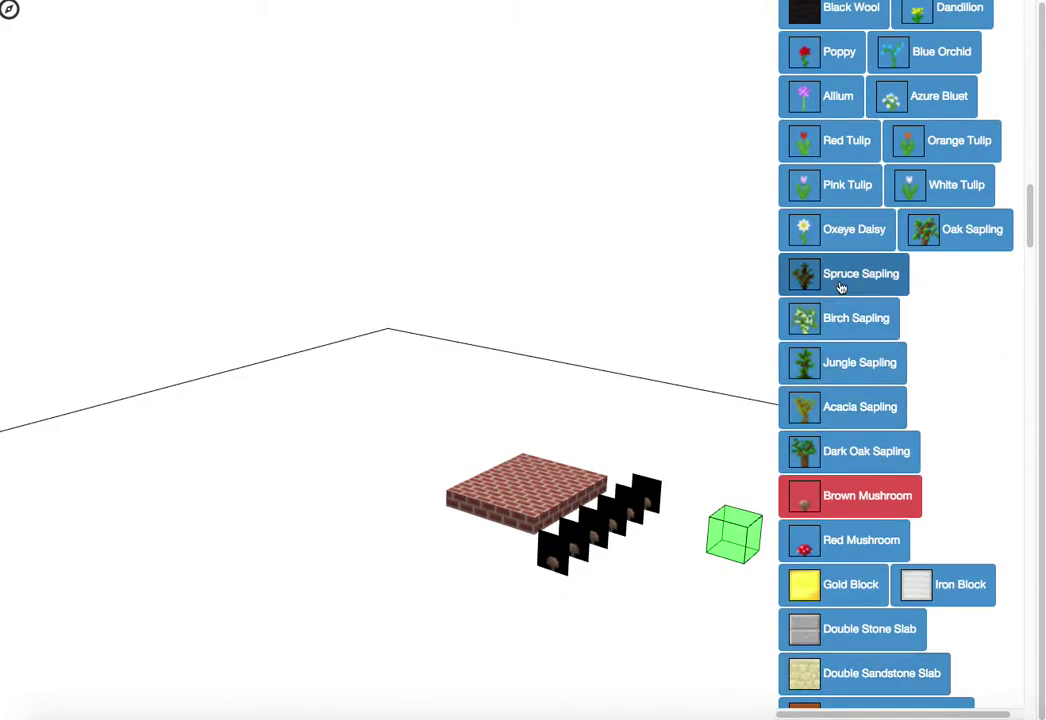
left_click(841, 287)
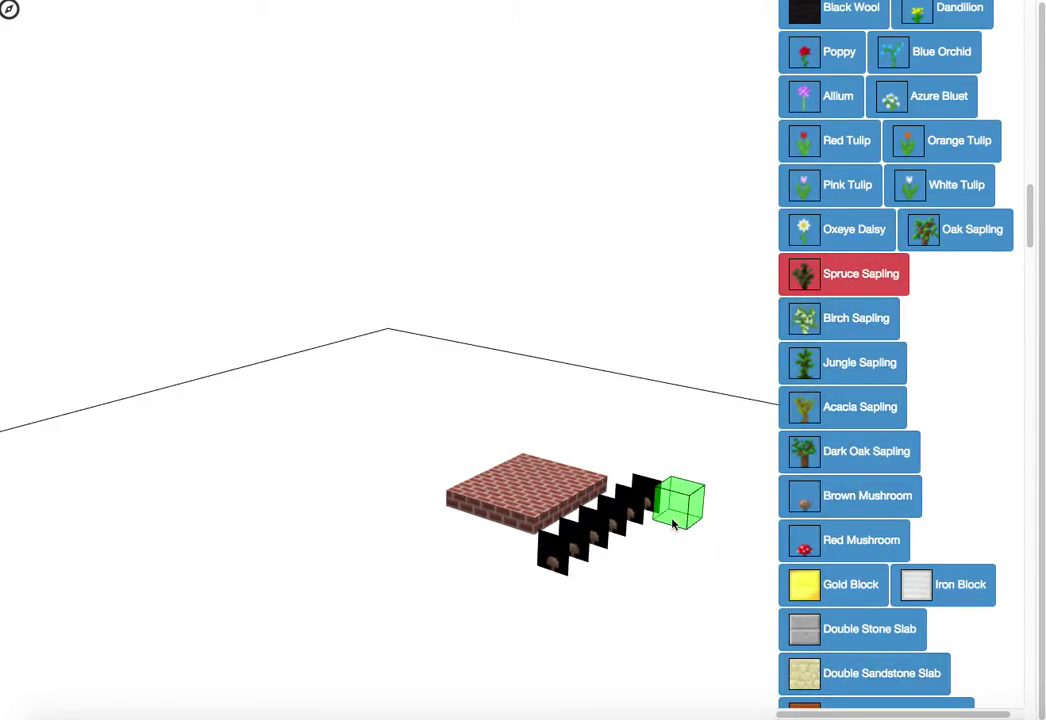
left_click(672, 528)
left_click(646, 549)
left_click(628, 556)
left_click(600, 572)
left_click(588, 590)
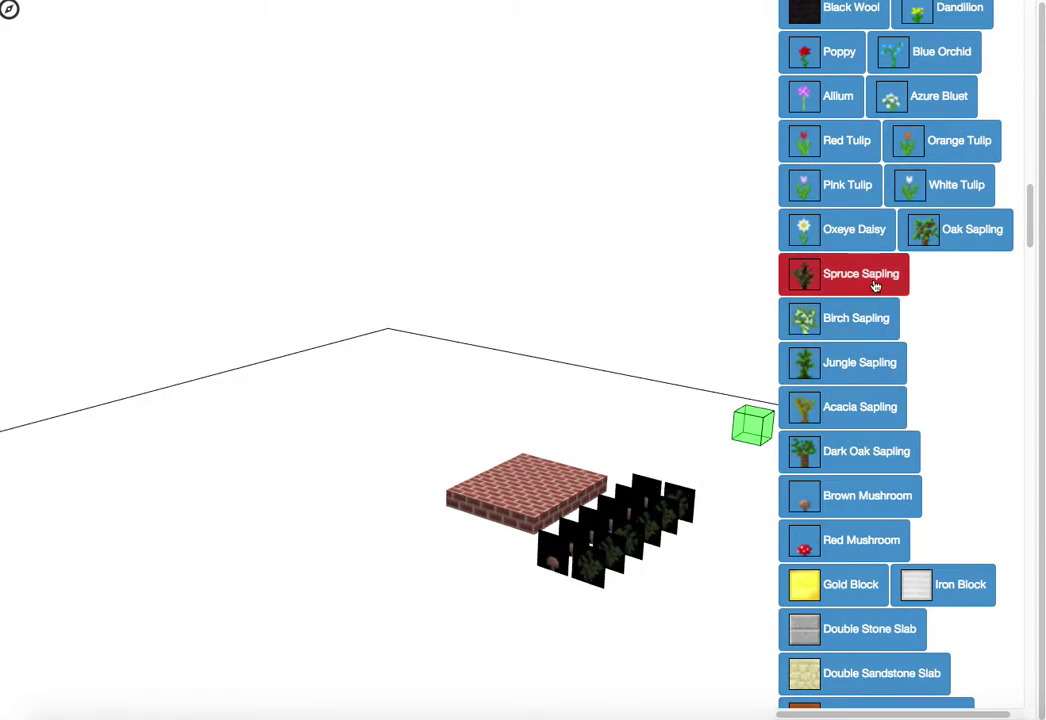
Step: Place a row of six Red Tulip blocks along the outer side of the spruce sapling row
left_click(858, 150)
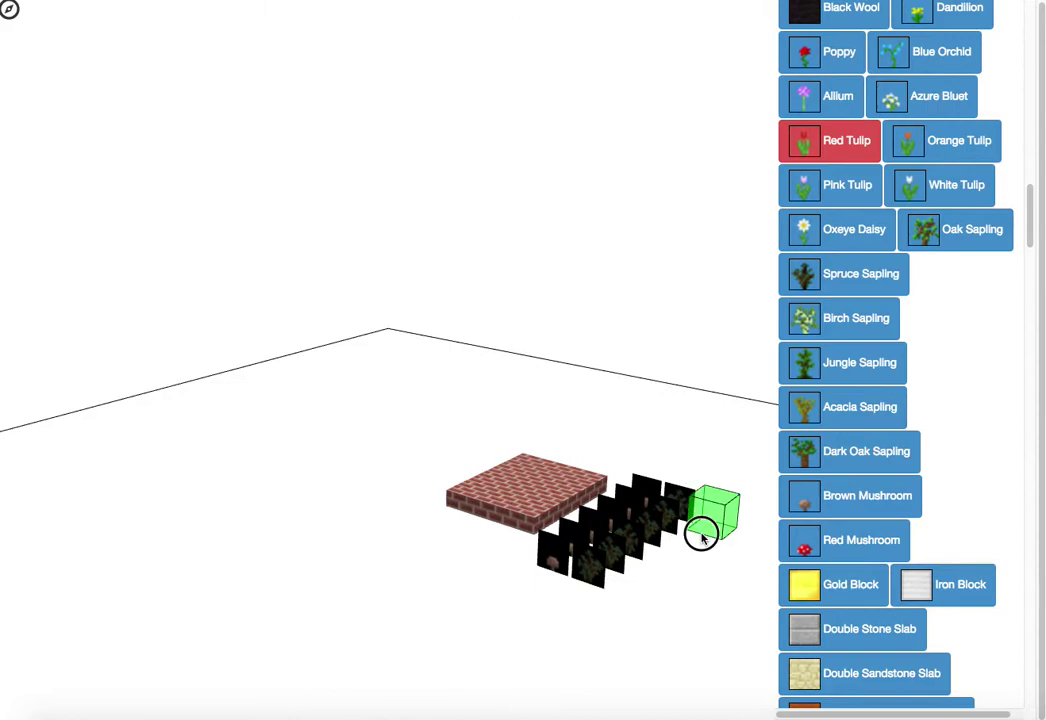
left_click(700, 535)
left_click(659, 579)
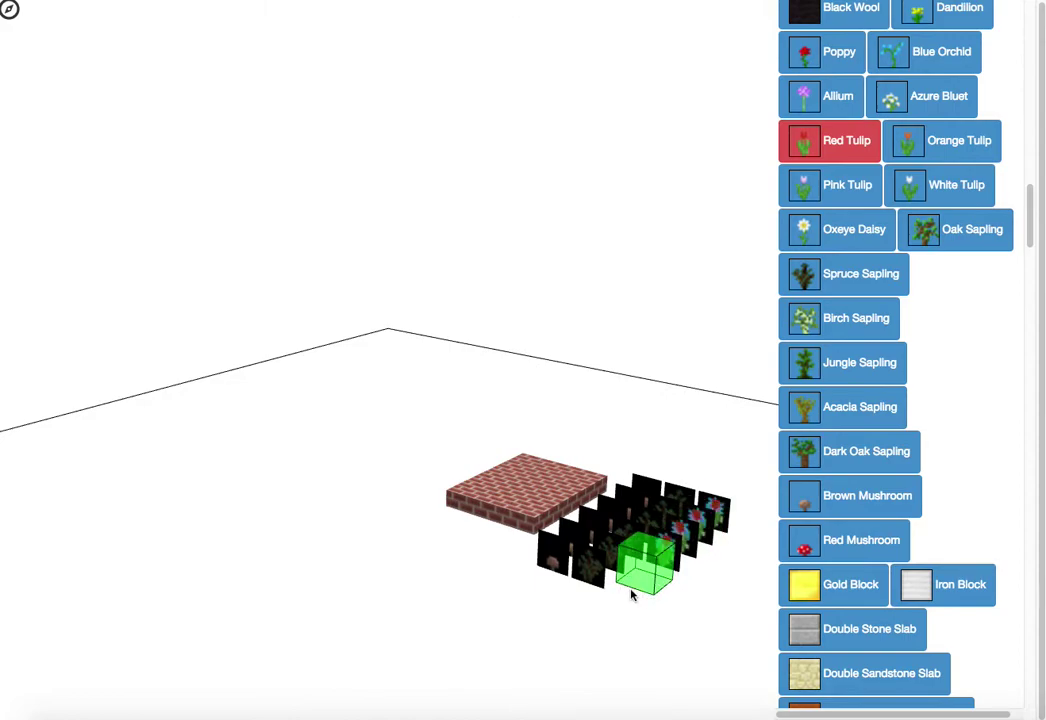
left_click(630, 591)
left_click(614, 598)
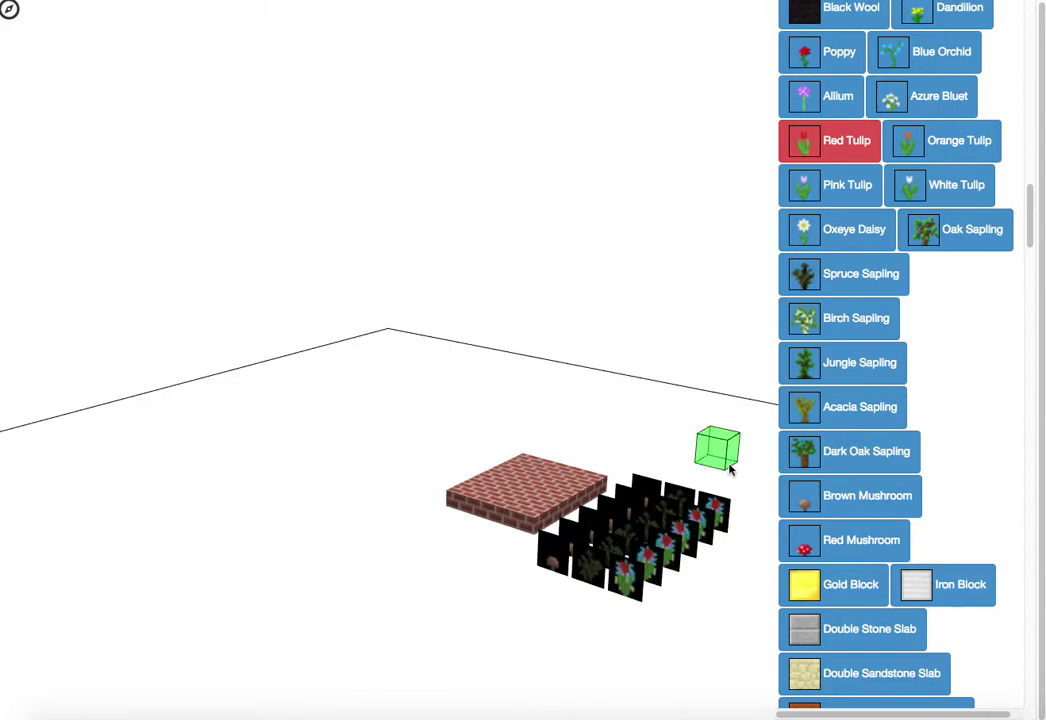
Step: Place a straight row of five Gold Block blocks on the opposite side of the brick platform from the plants
left_click(812, 584)
left_click(427, 472)
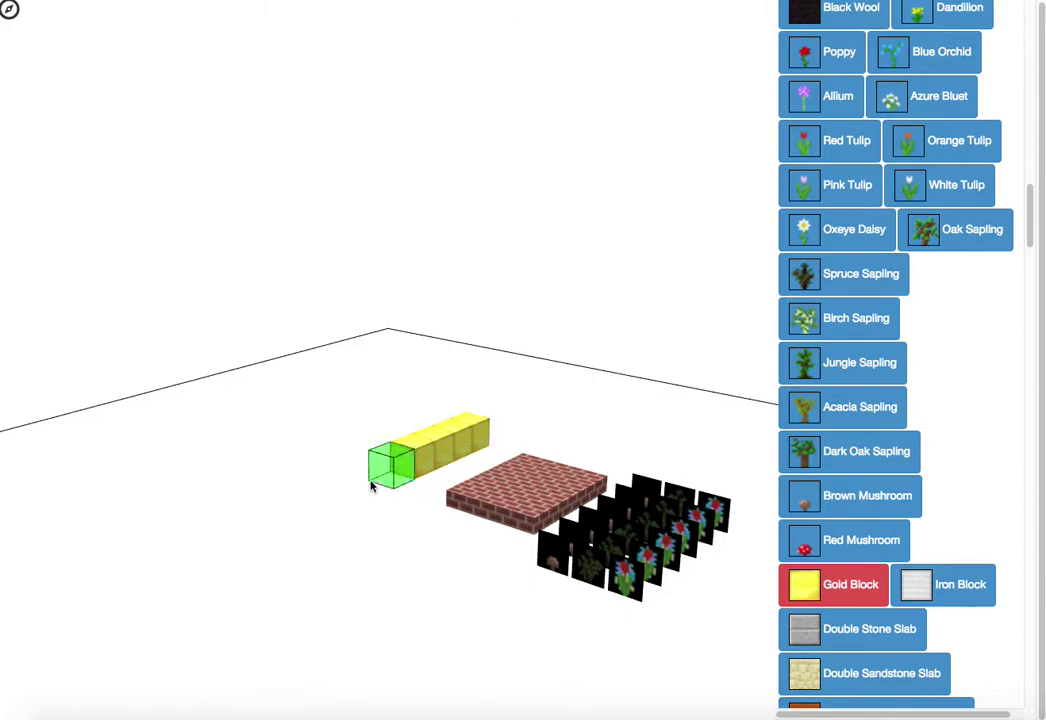
left_click(393, 486)
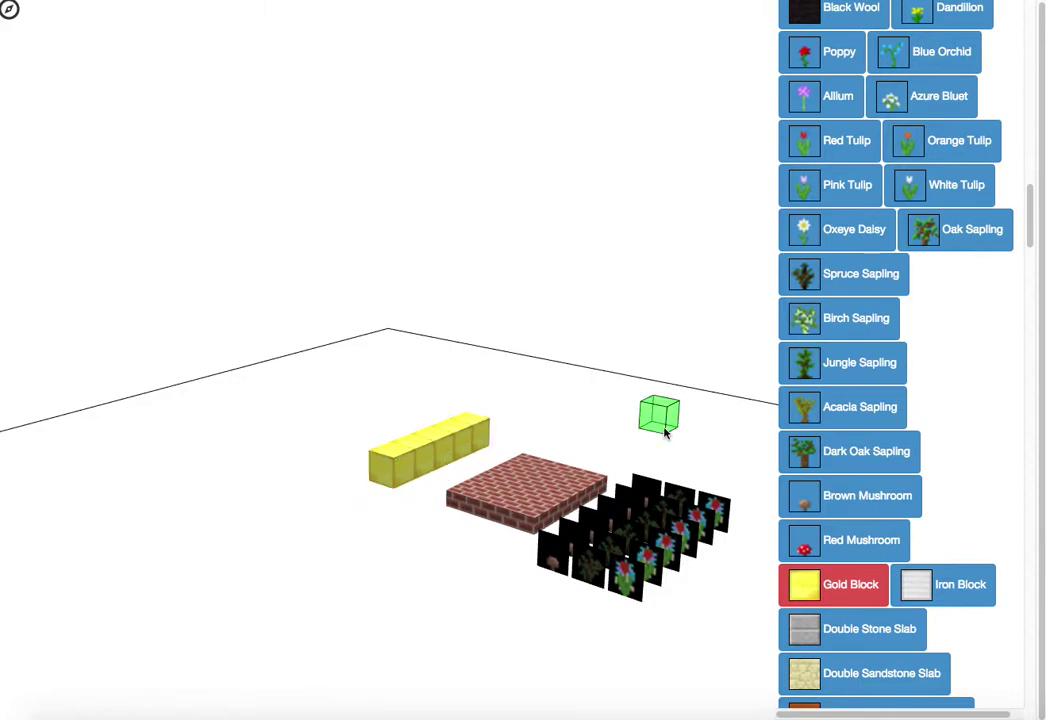
Step: Save the schematic
scroll(664, 432, "up", 10)
scroll(664, 432, "down", 15)
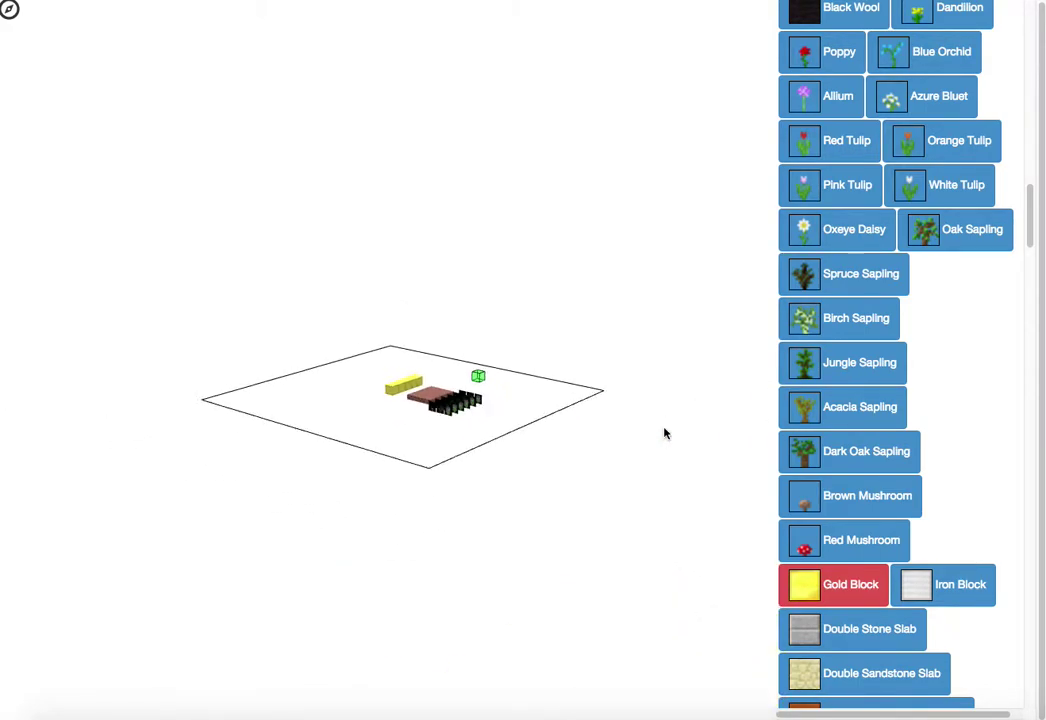
scroll(664, 432, "up", 2)
scroll(664, 432, "up", 5)
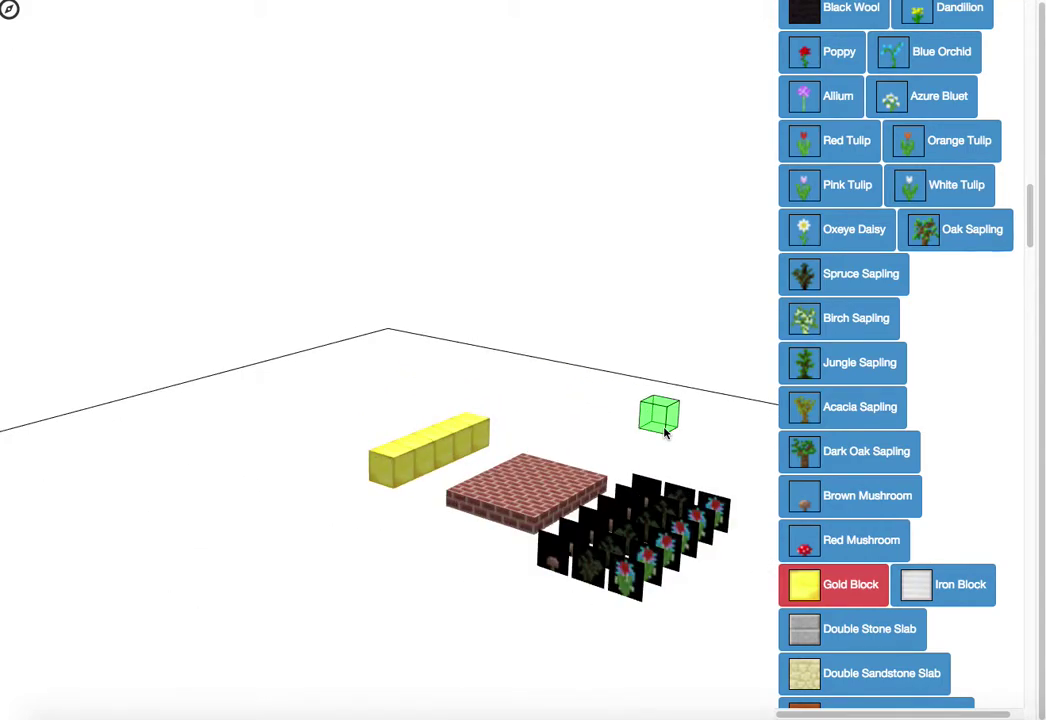
scroll(899, 326, "up", 10)
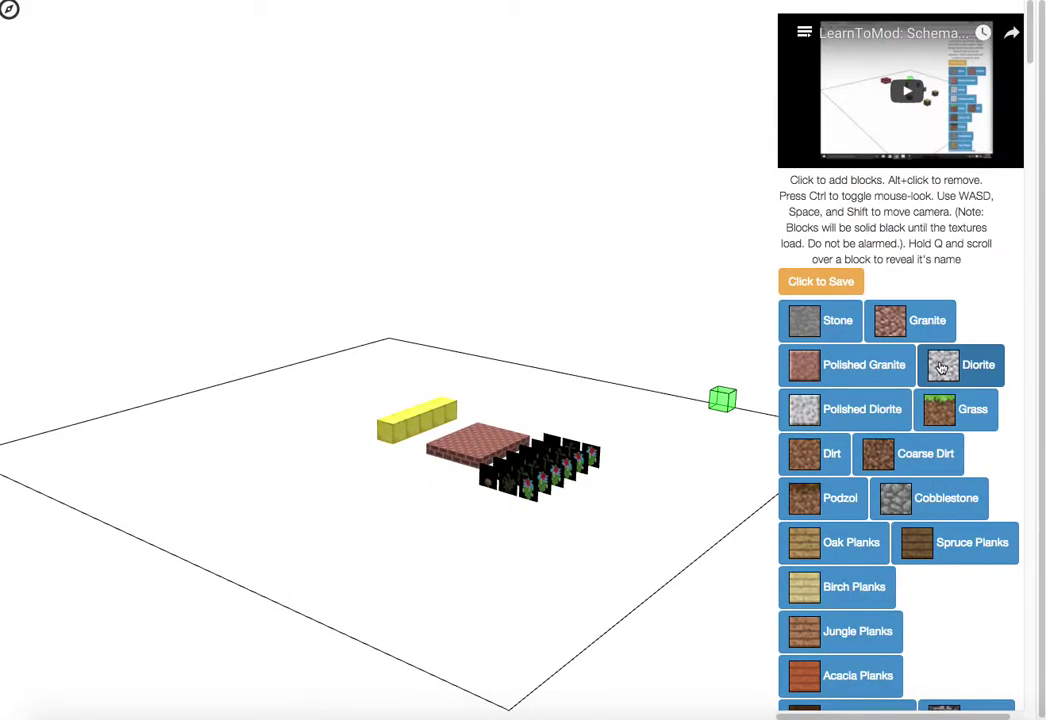
left_click(837, 286)
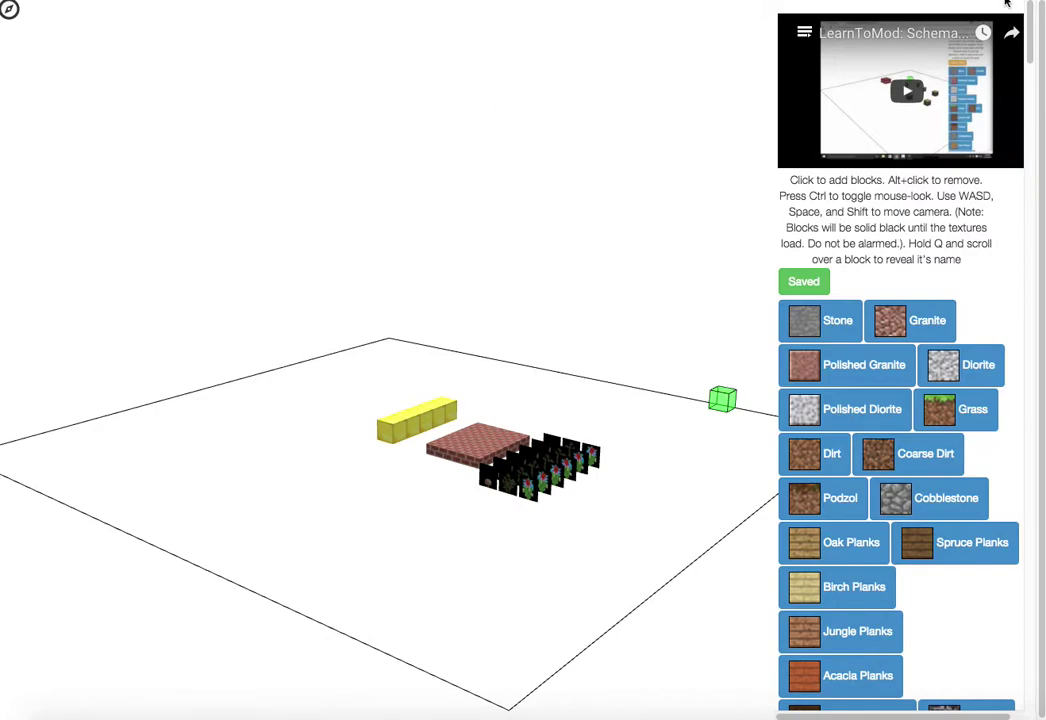
Step: Go back to the schematics list, view the Youtube Tutorial Schematic page, and star it
key("super+[")
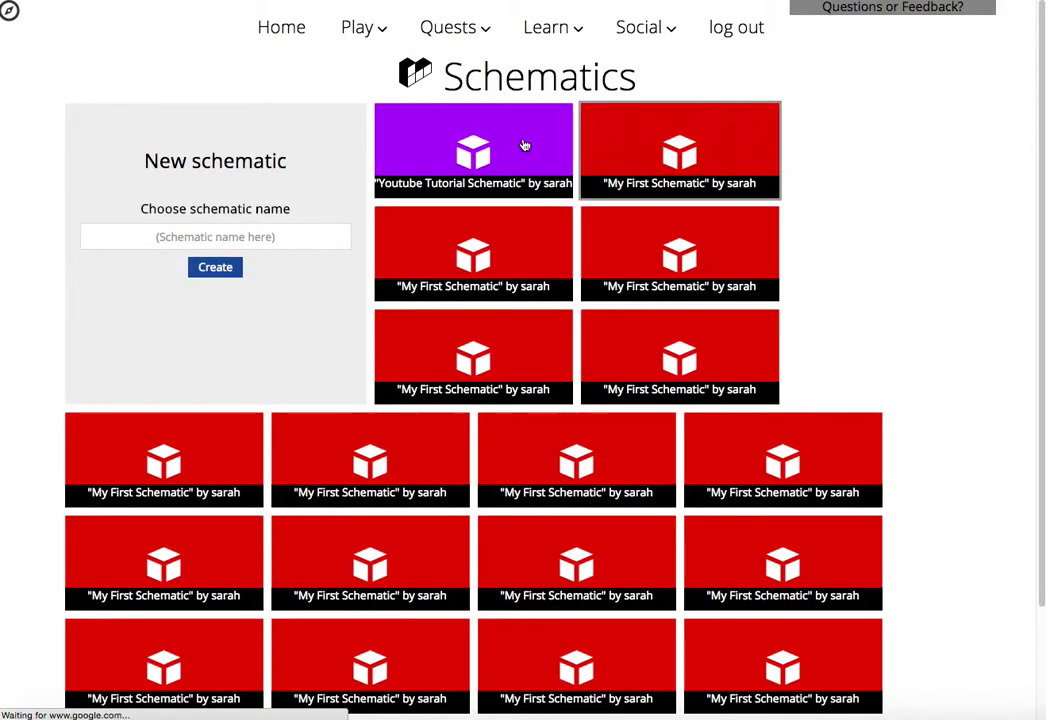
mouse_move(462, 139)
left_click(395, 140)
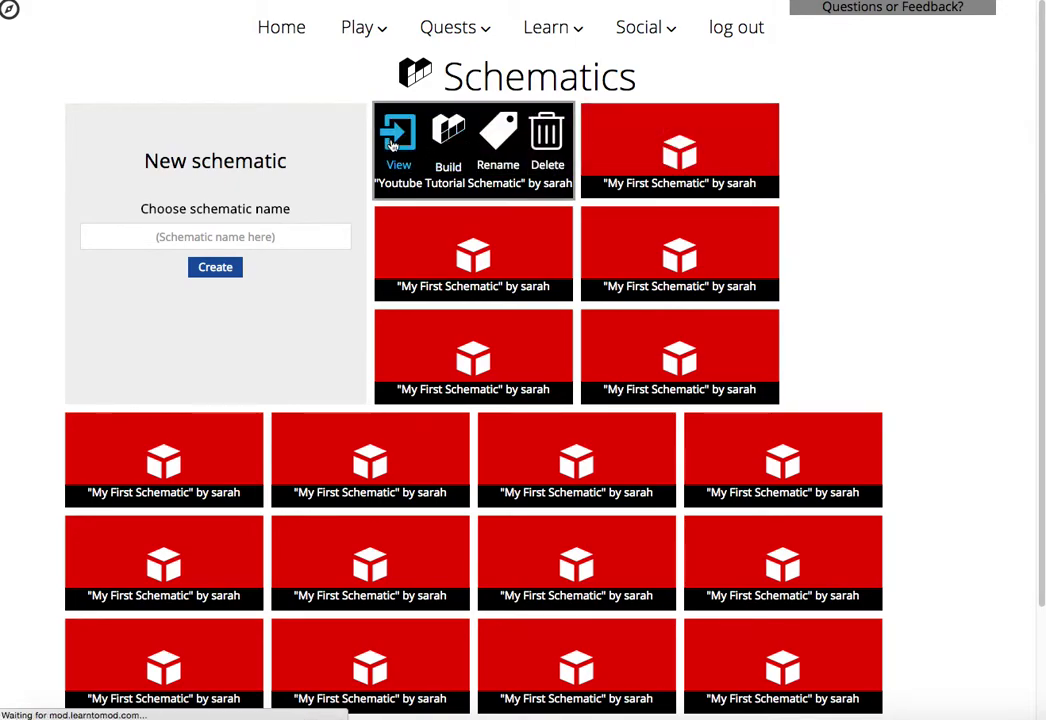
left_click(726, 325)
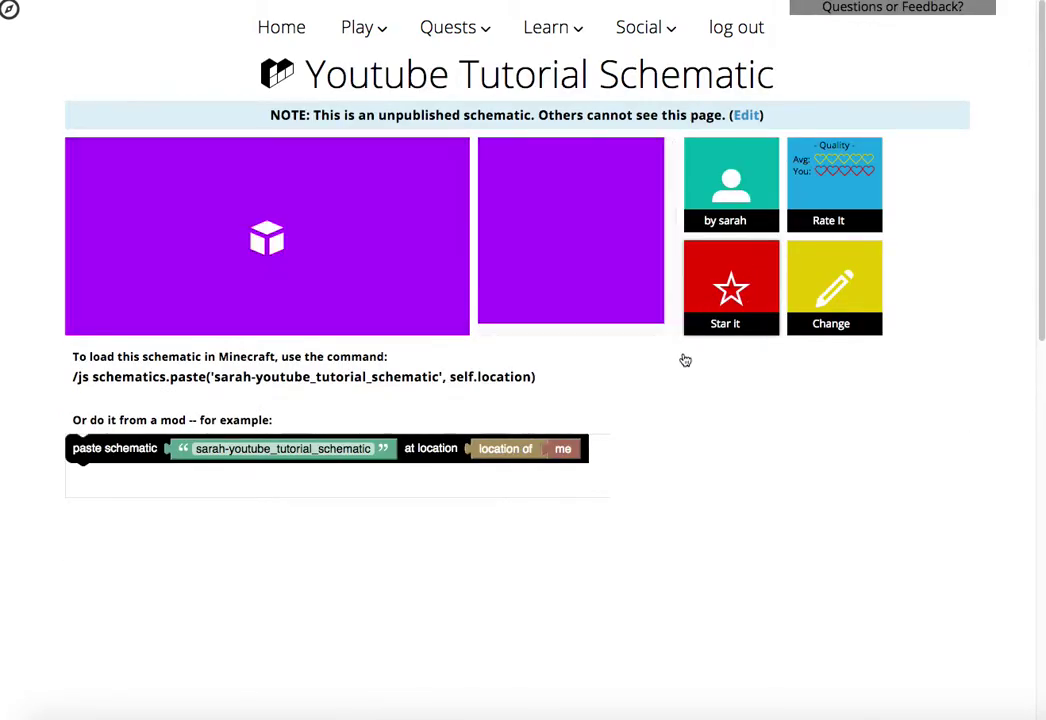
Step: Highlight the Minecraft load command on the schematic's page and shift the example paste schematic block slightly within its workspace
left_click_drag(545, 377, 62, 376)
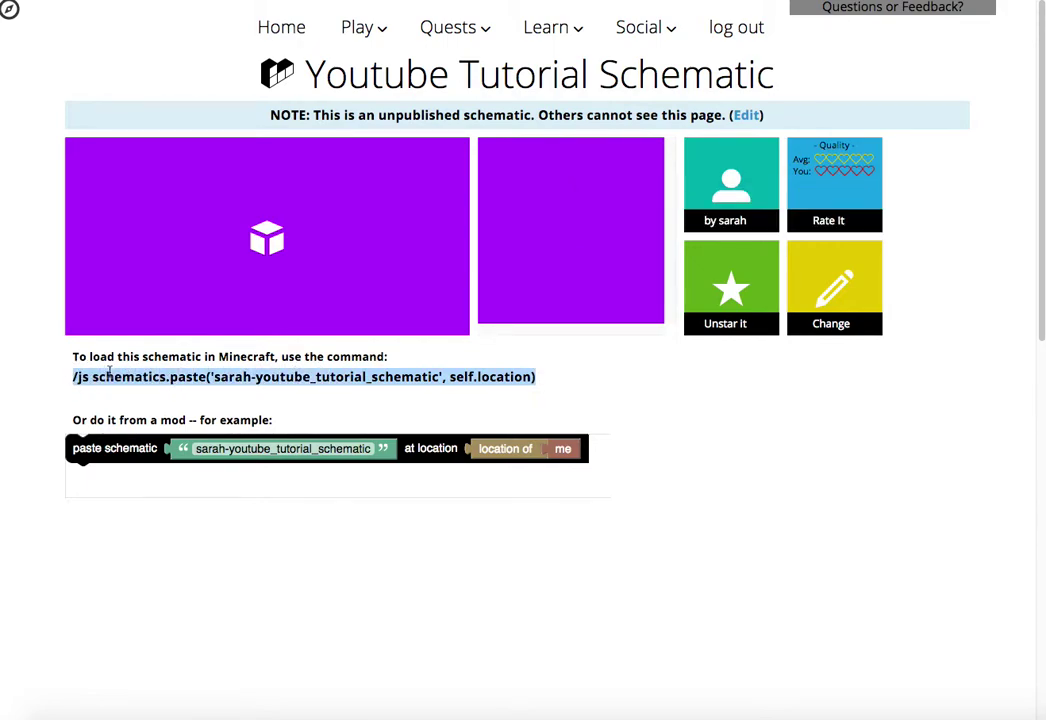
left_click(516, 392)
left_click_drag(120, 452, 137, 470)
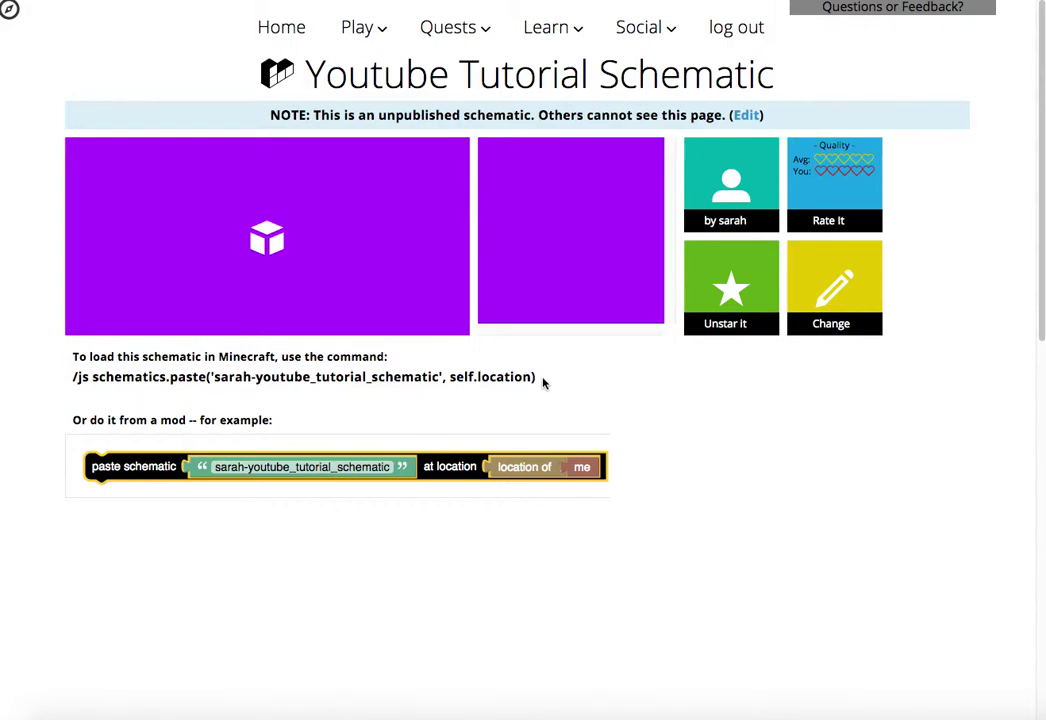
Step: Return to the home page and open the full schematics gallery from the What's Hot listing
left_click(278, 32)
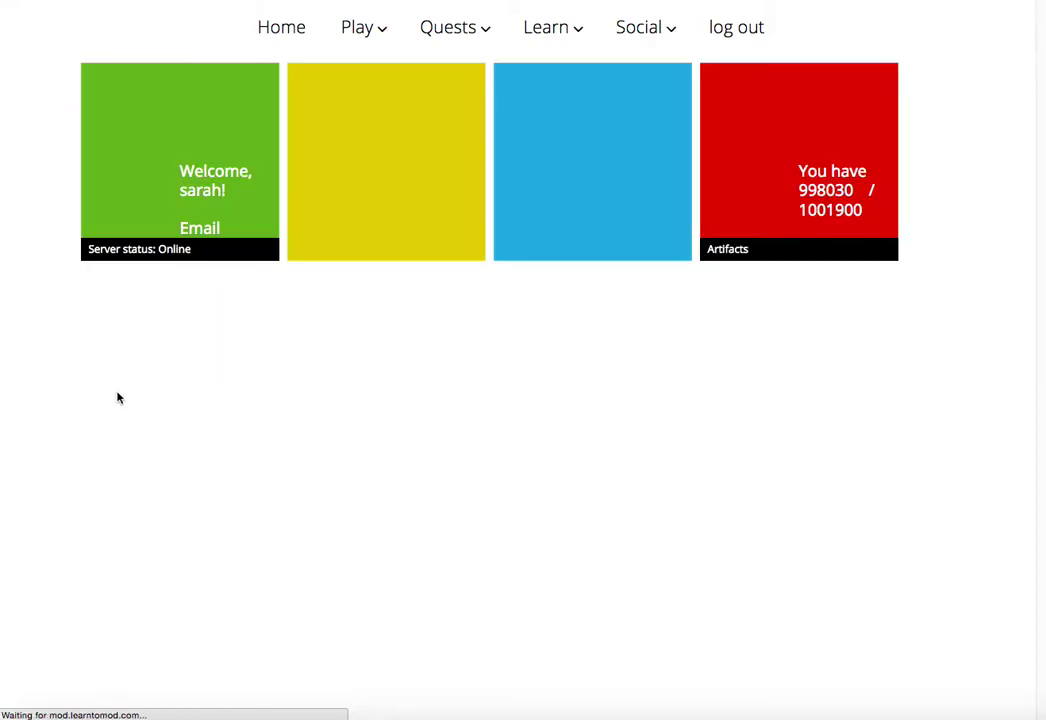
left_click(105, 322)
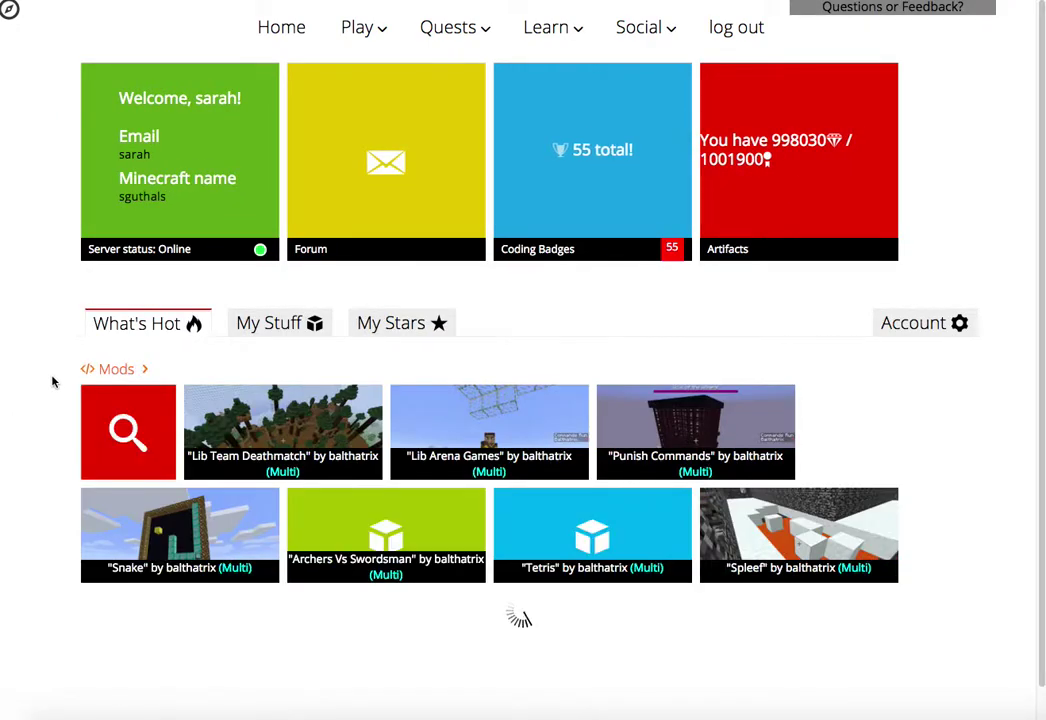
scroll(52, 383, "down", 1)
scroll(53, 382, "down", 5)
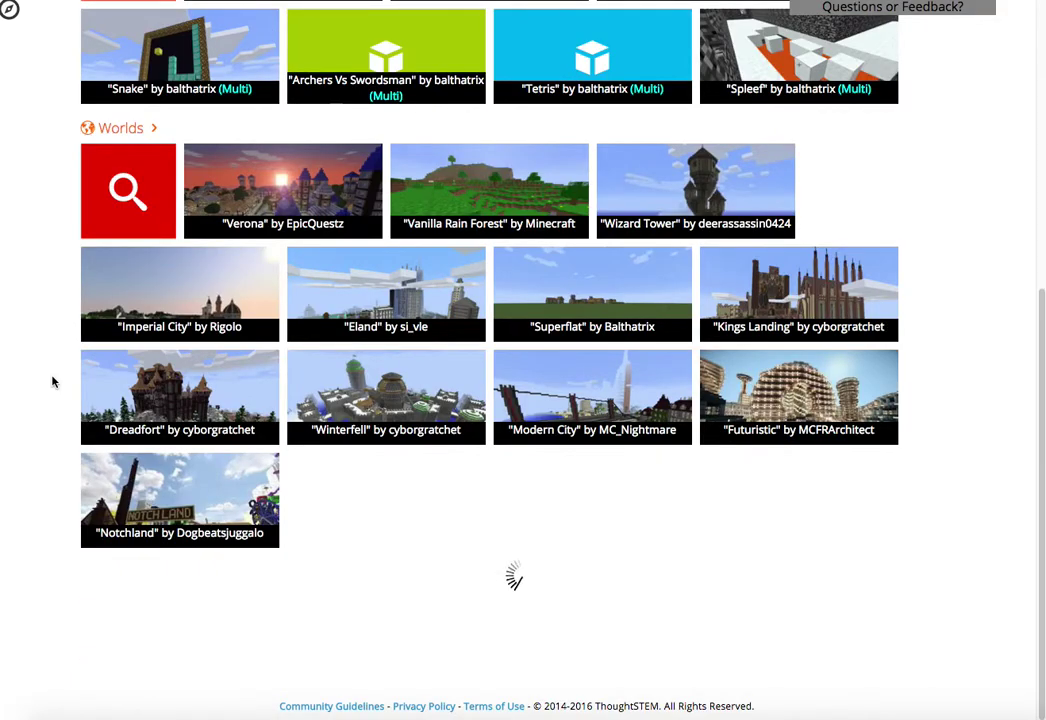
scroll(52, 381, "down", 5)
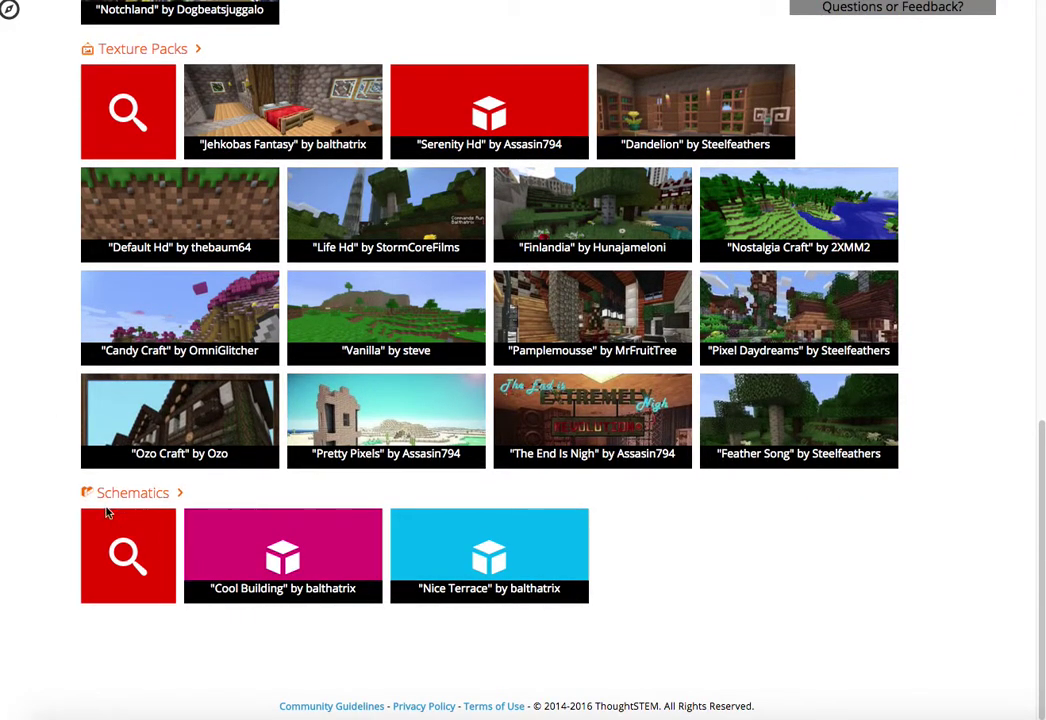
left_click(125, 540)
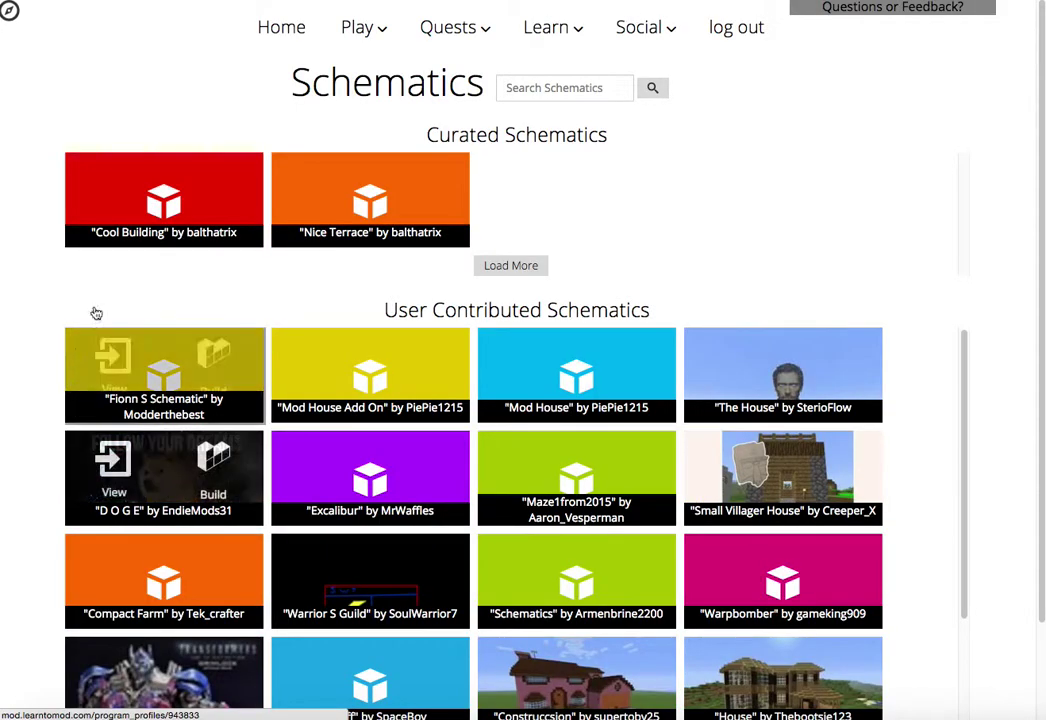
Step: View the curated Cool Building schematic, examine its 3D model and paste instructions, and return to the schematics gallery
mouse_move(168, 205)
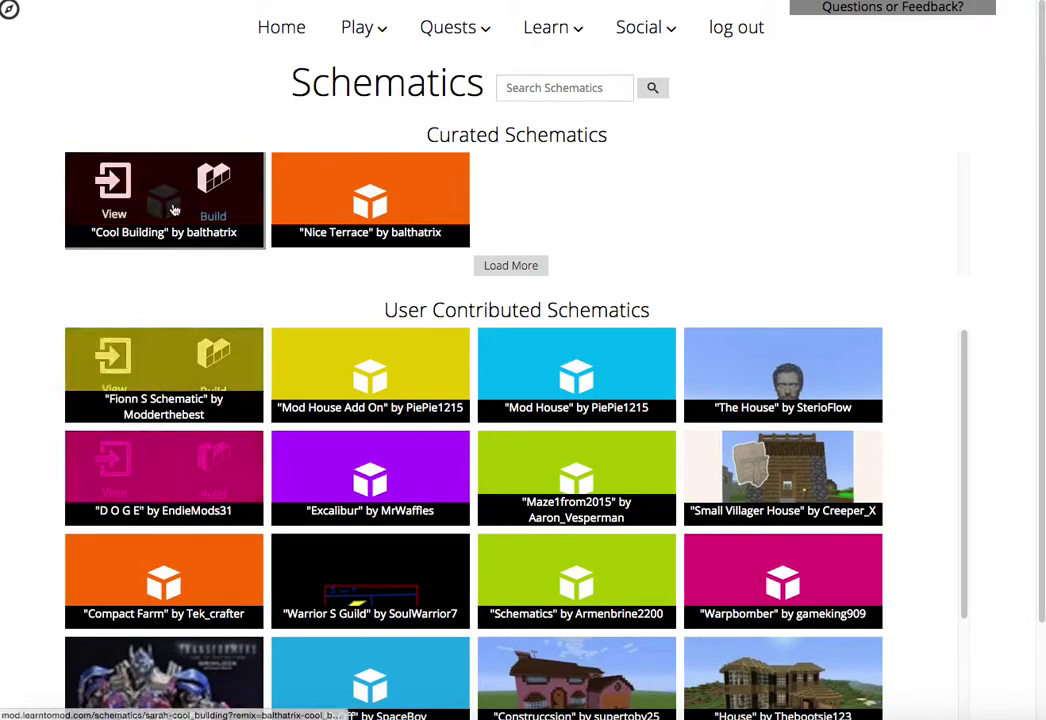
left_click(113, 190)
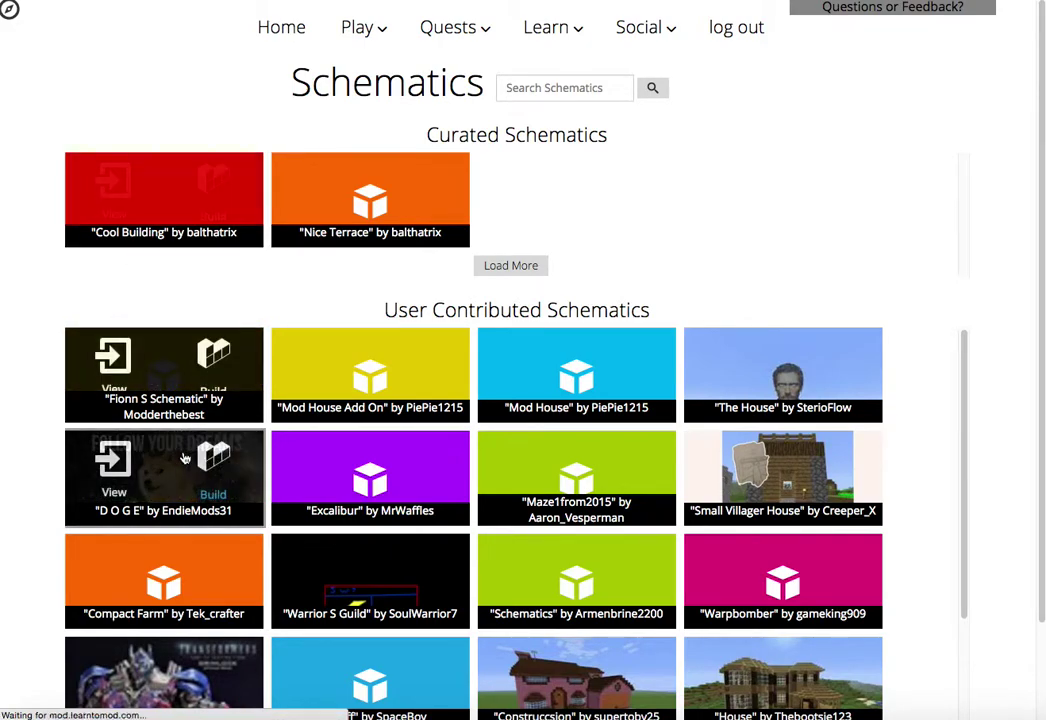
scroll(63, 439, "down", 5)
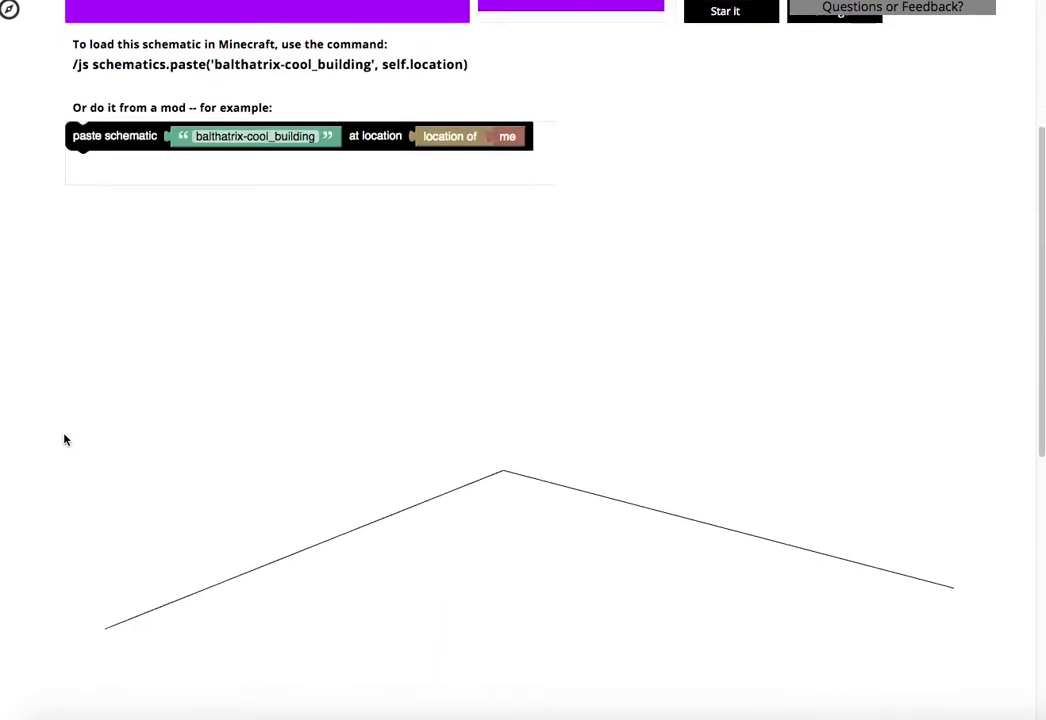
scroll(63, 439, "down", 4)
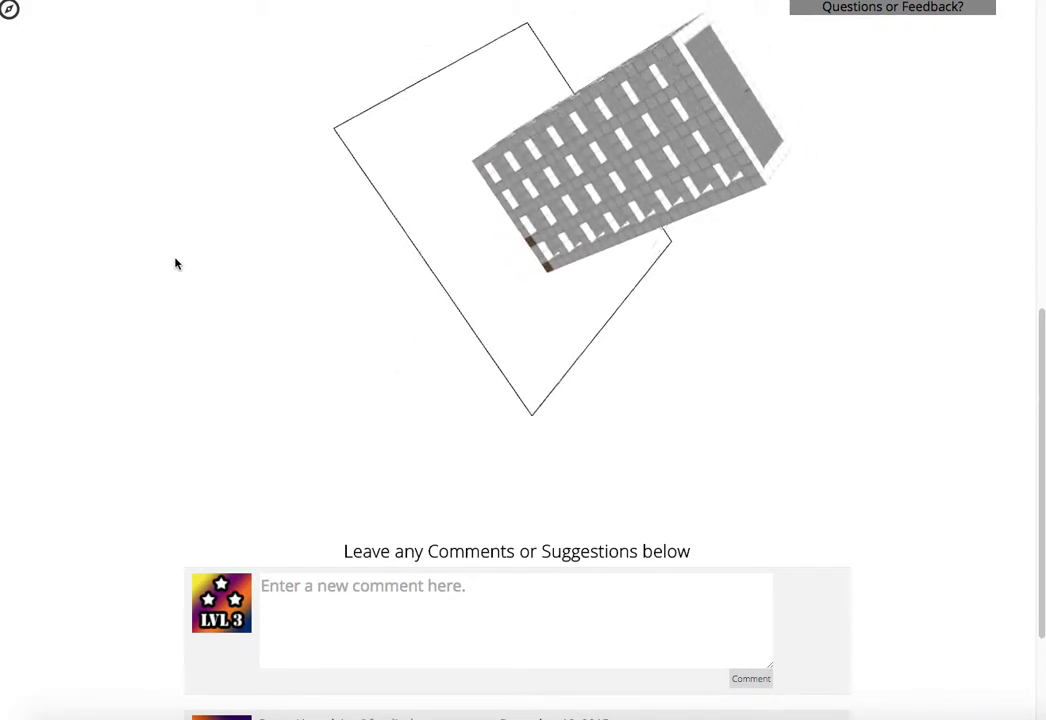
scroll(70, 283, "up", 5)
scroll(78, 264, "up", 3)
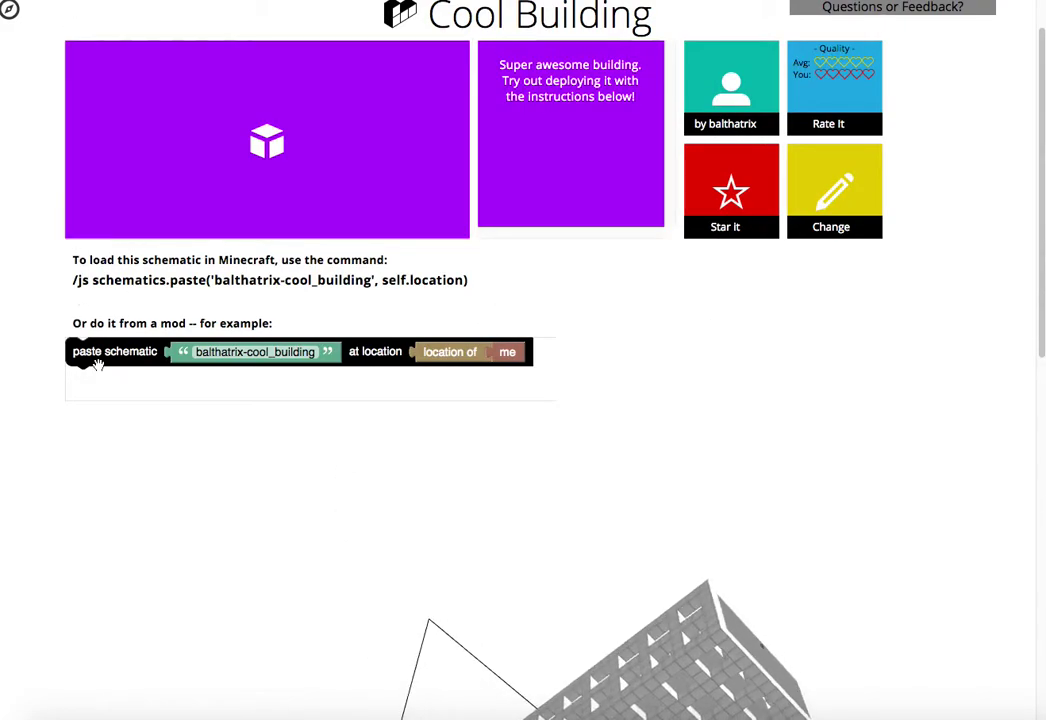
mouse_move(97, 366)
left_mouse_down()
mouse_move(133, 366)
mouse_move(107, 362)
left_mouse_up()
scroll(109, 357, "up", 2)
left_click(20, 2)
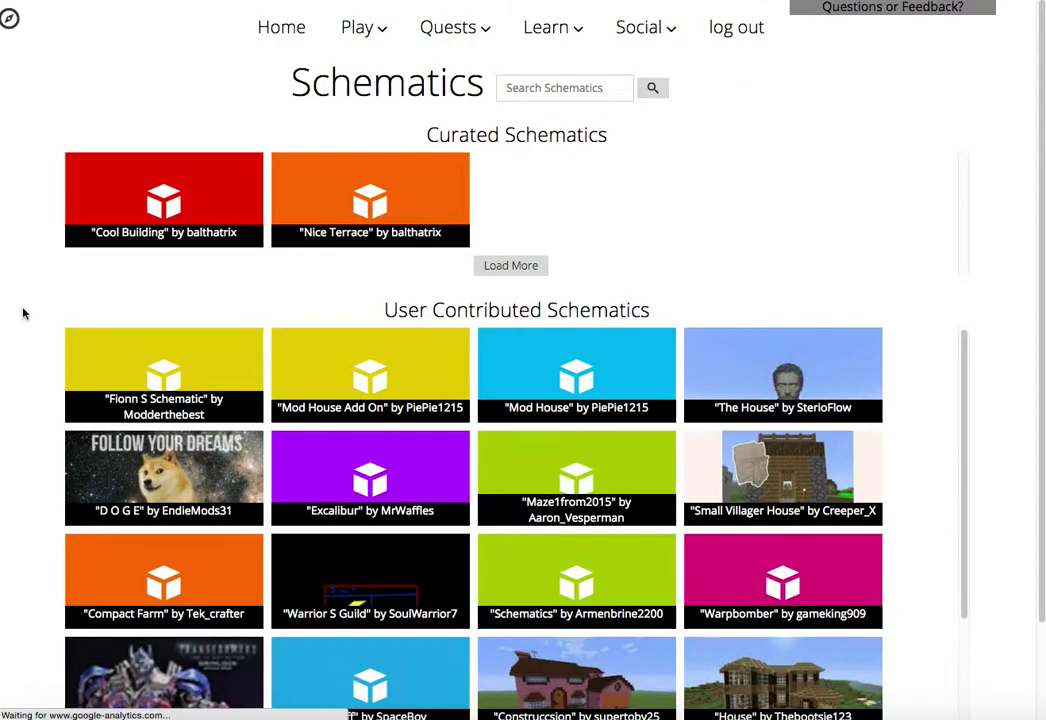
Step: View the curated Nice Terrace schematic, examine its 3D model, and return to the schematics gallery
mouse_move(350, 210)
left_click(325, 192)
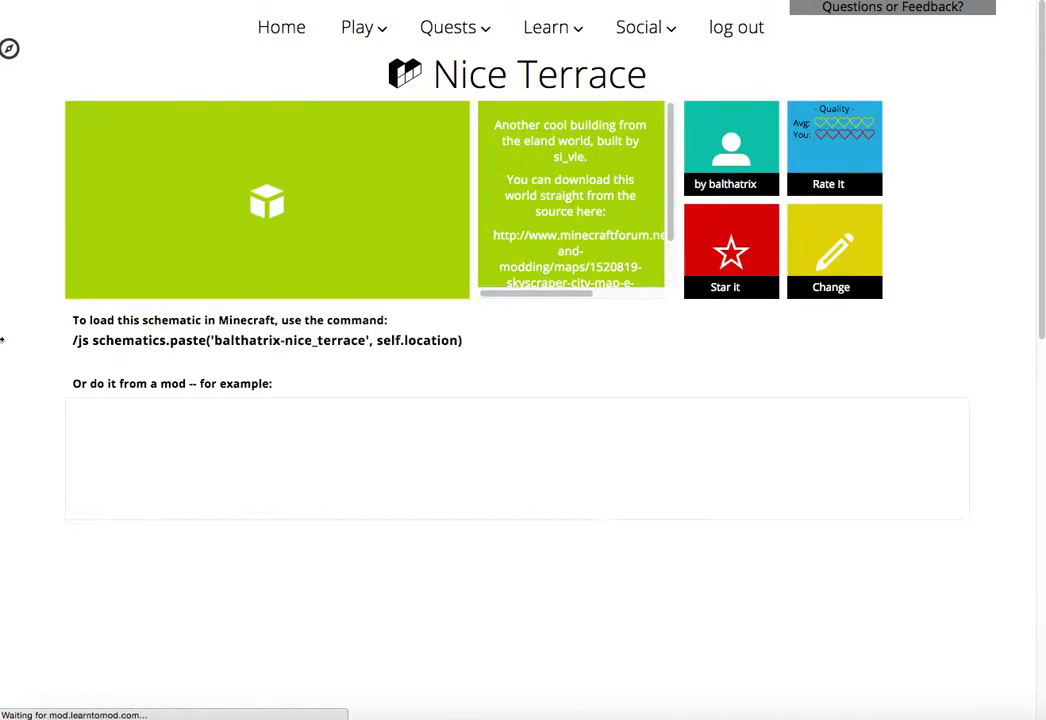
scroll(19, 341, "down", 5)
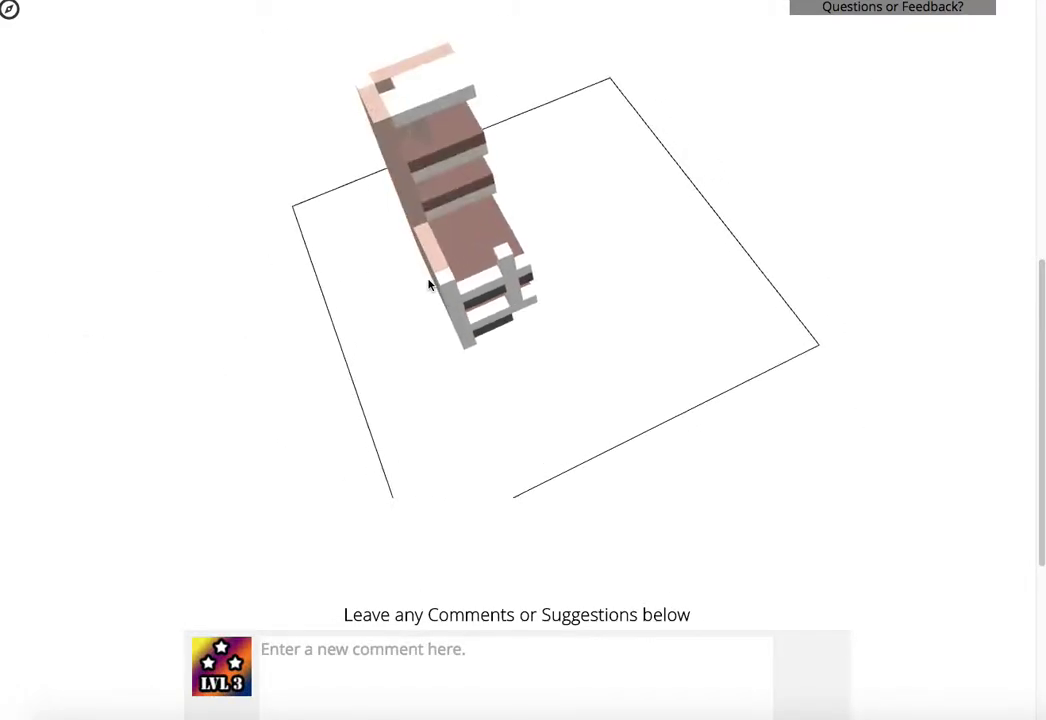
left_click_drag(464, 287, 932, 135)
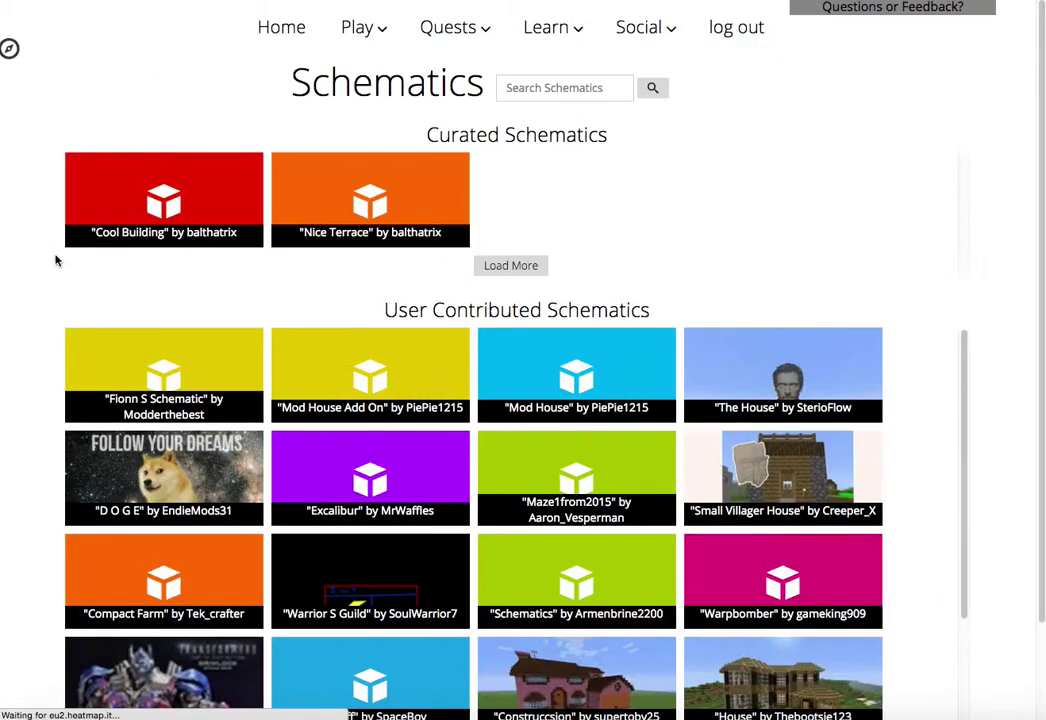
Step: View the user-contributed Small Villager House schematic, inspect its 3D model, and star it
scroll(56, 259, "down", 3)
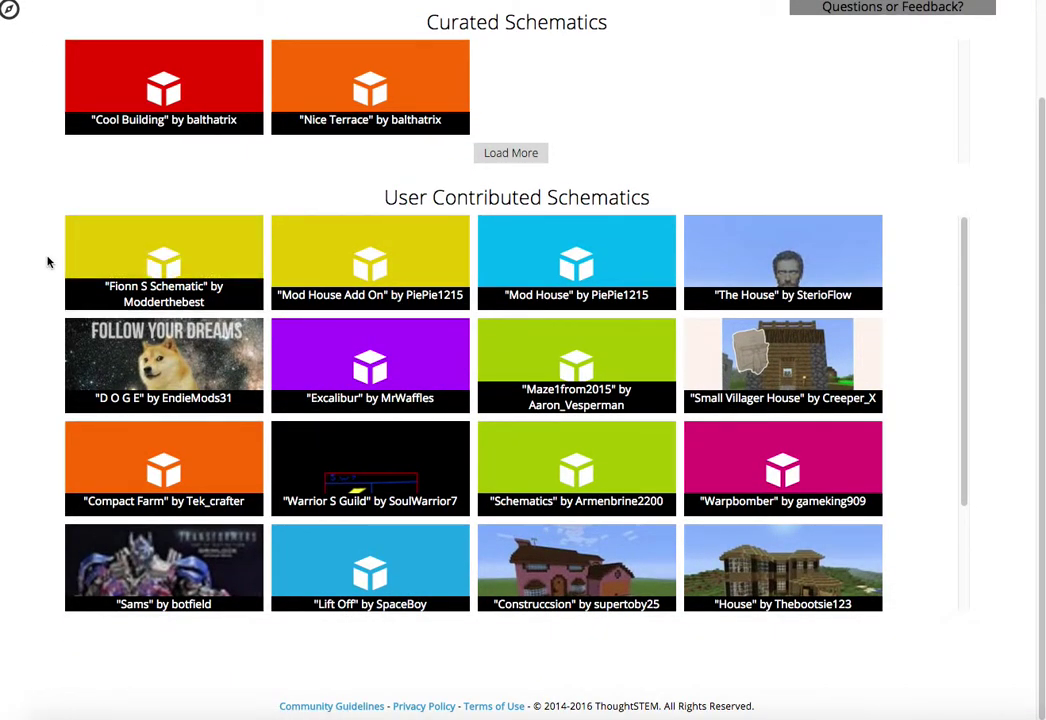
left_click(739, 354)
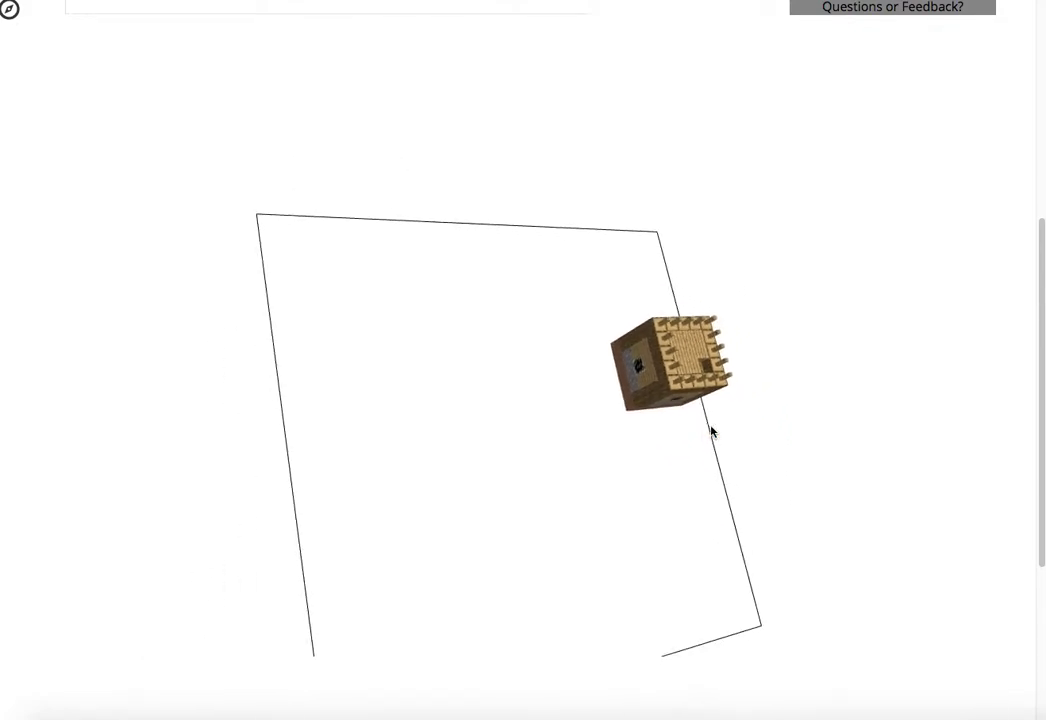
scroll(40, 415, "up", 5)
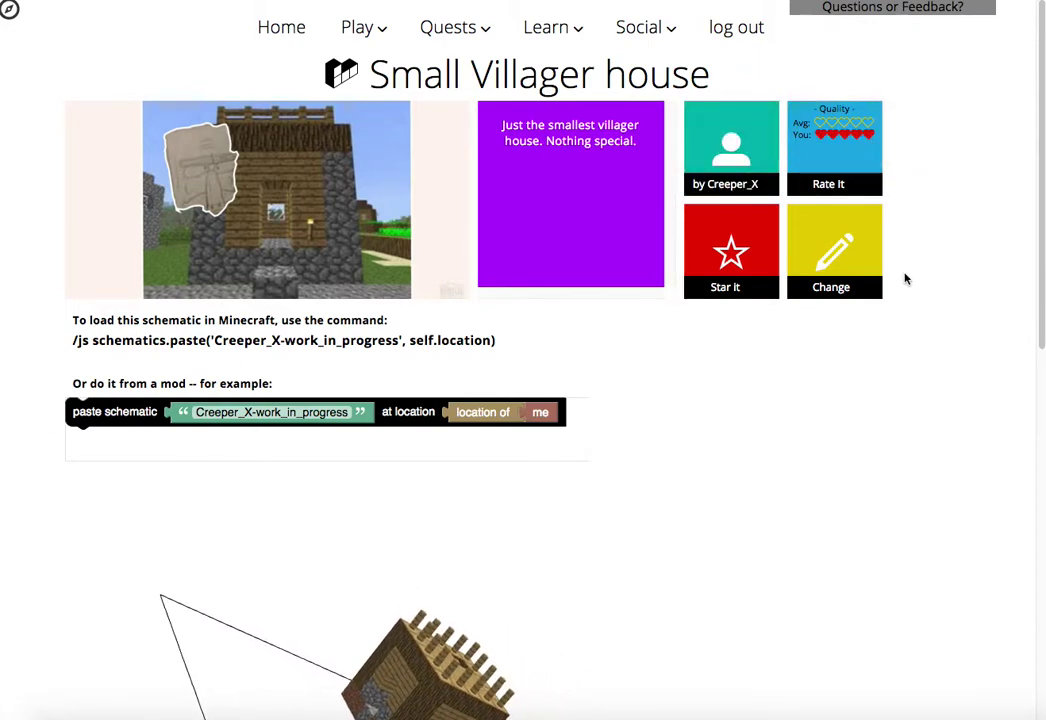
left_click(731, 252)
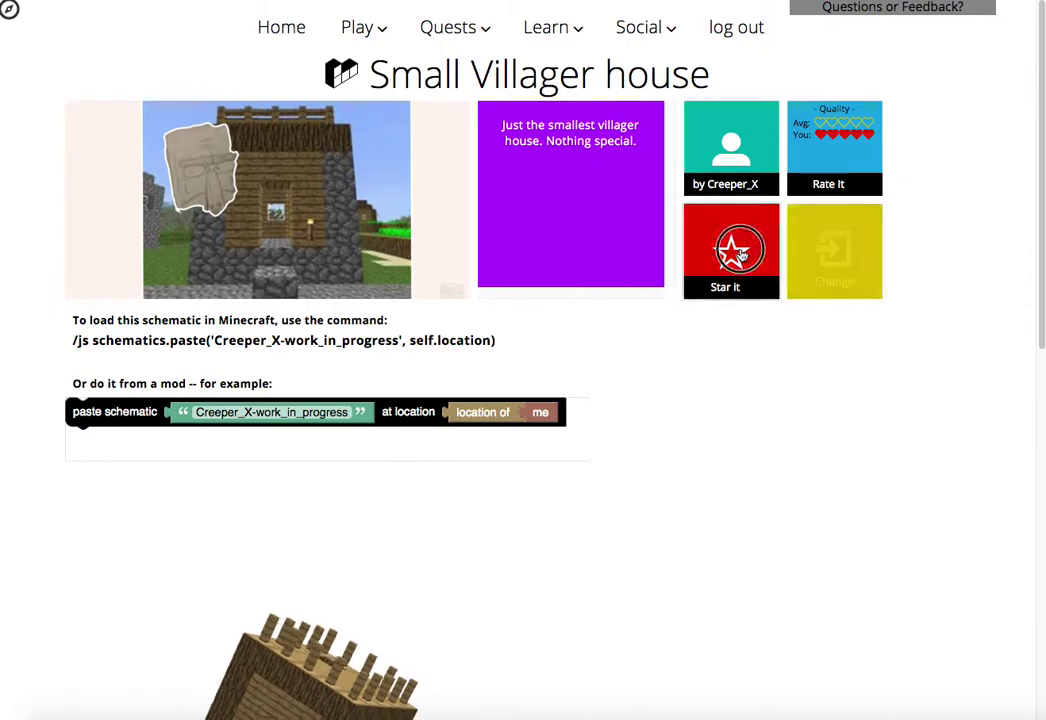
Step: Return to the home page and show the available Play categories
left_click(285, 30)
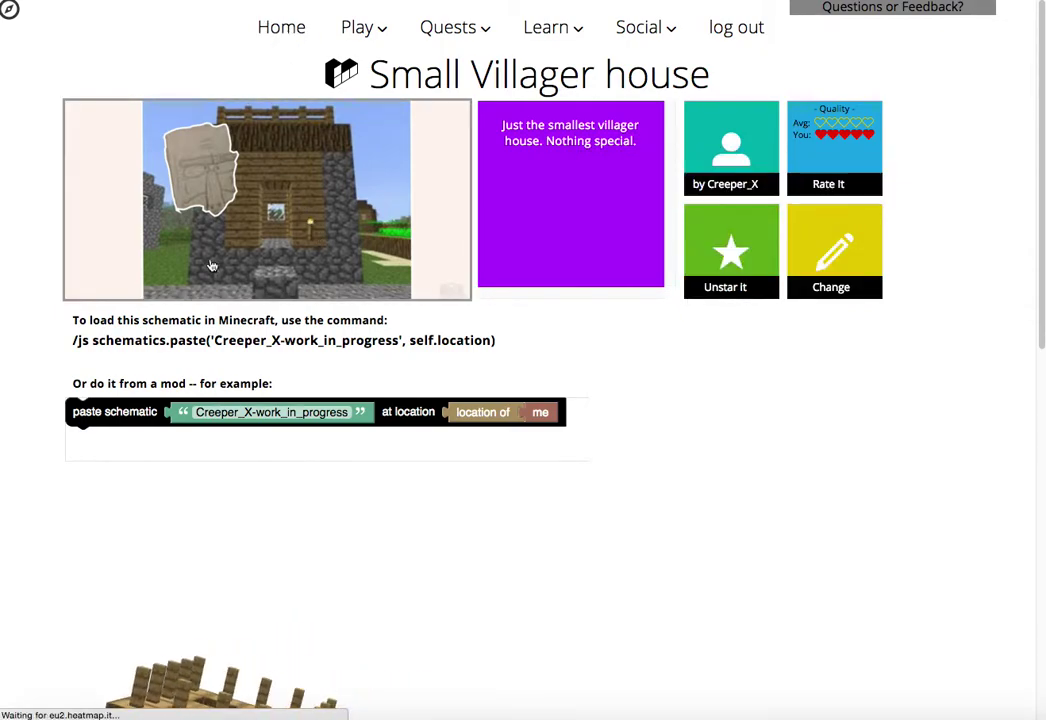
left_click(362, 28)
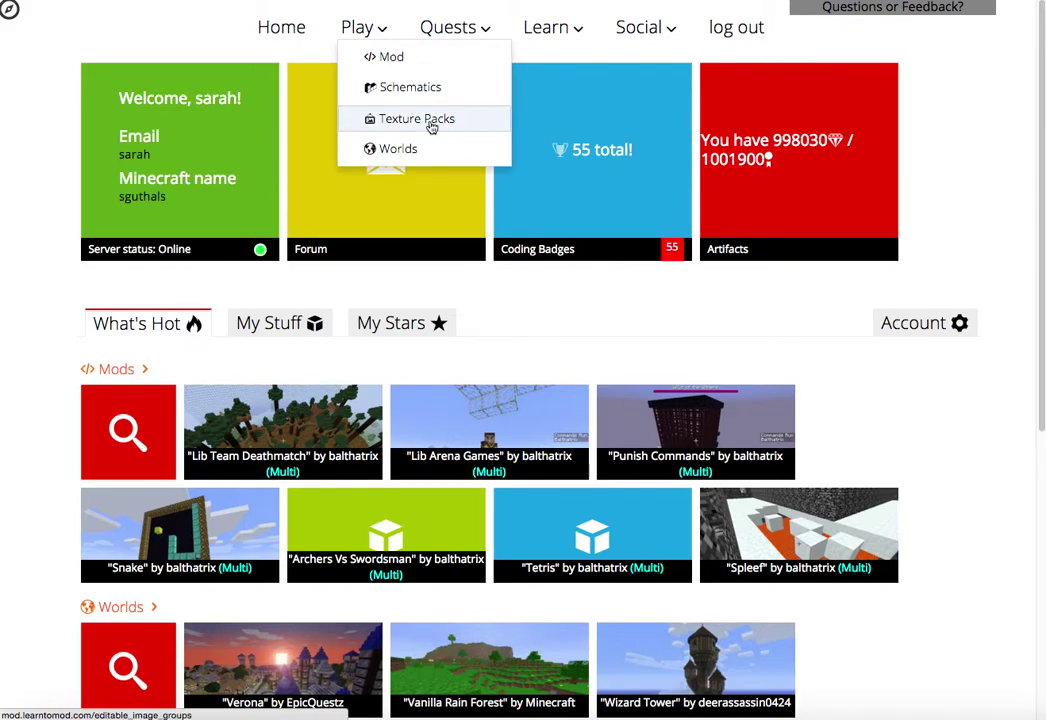